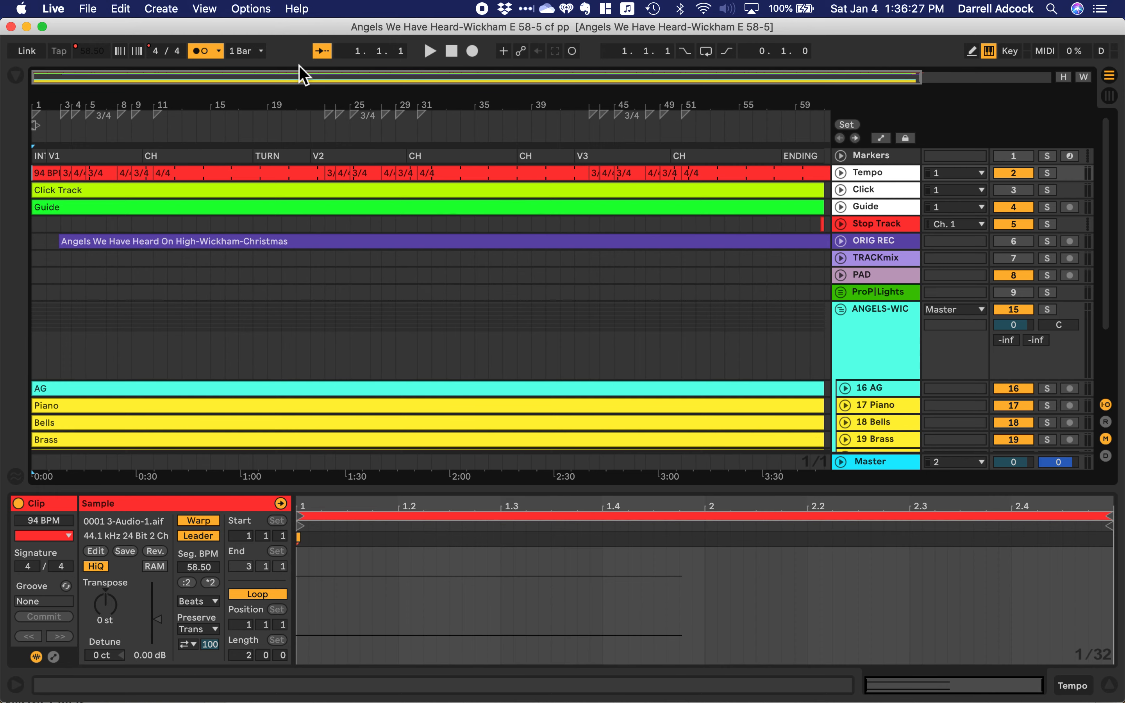
# Solo the ORIG REC track and play the opening bars of the song, stopping in bar 8
pyautogui.moveTo(51, 79); pyautogui.dragTo(51, 158)
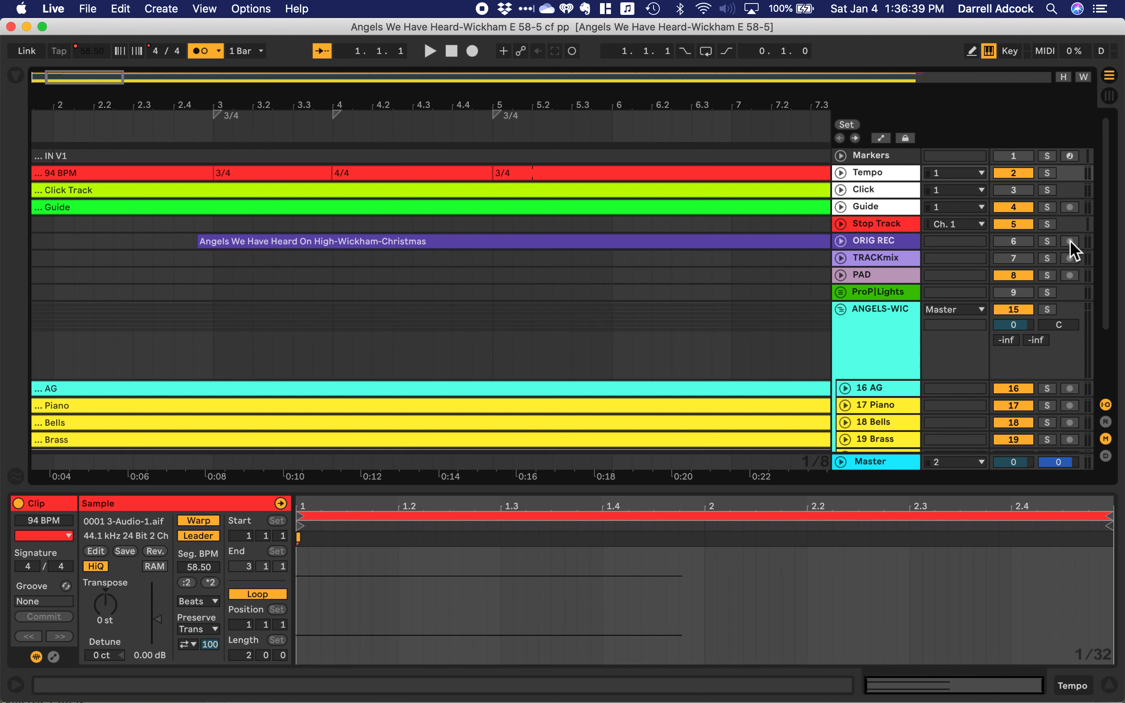
pyautogui.click(1052, 243)
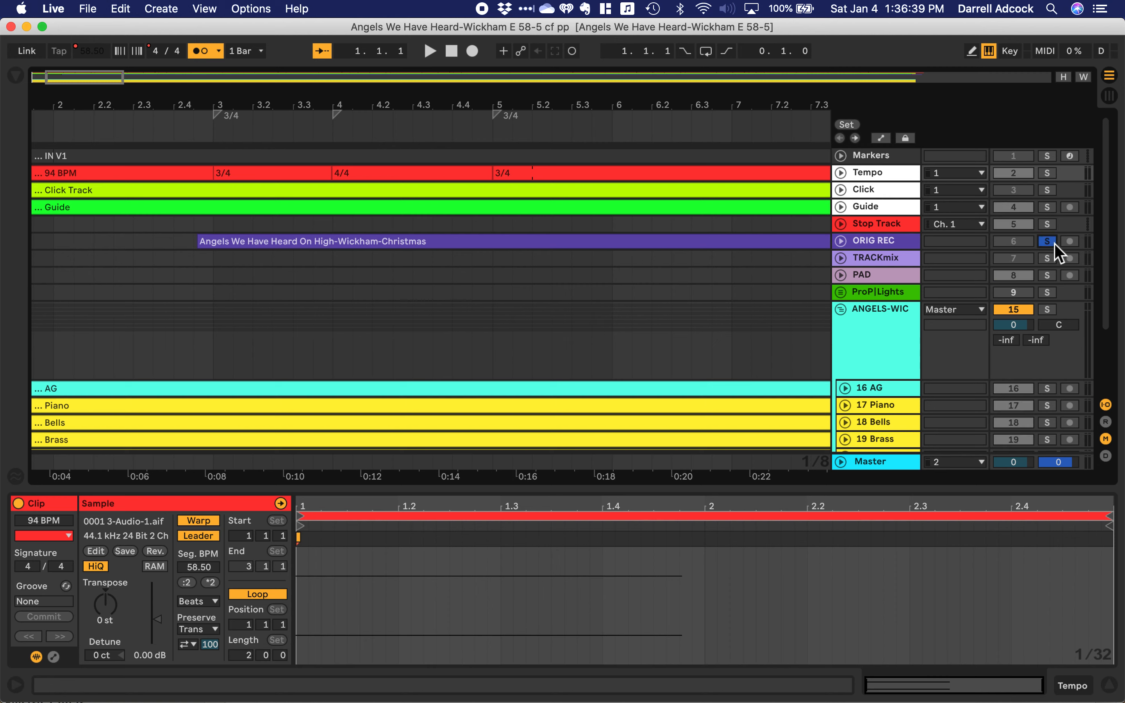
pyautogui.click(194, 130)
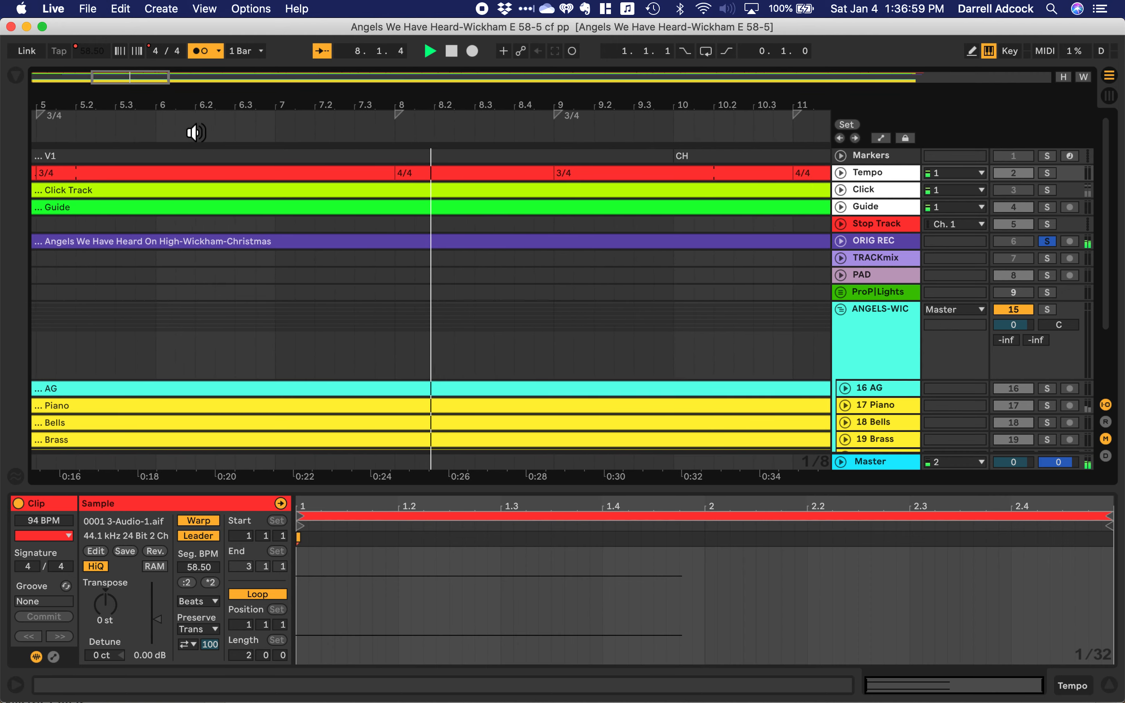
pyautogui.press('space')
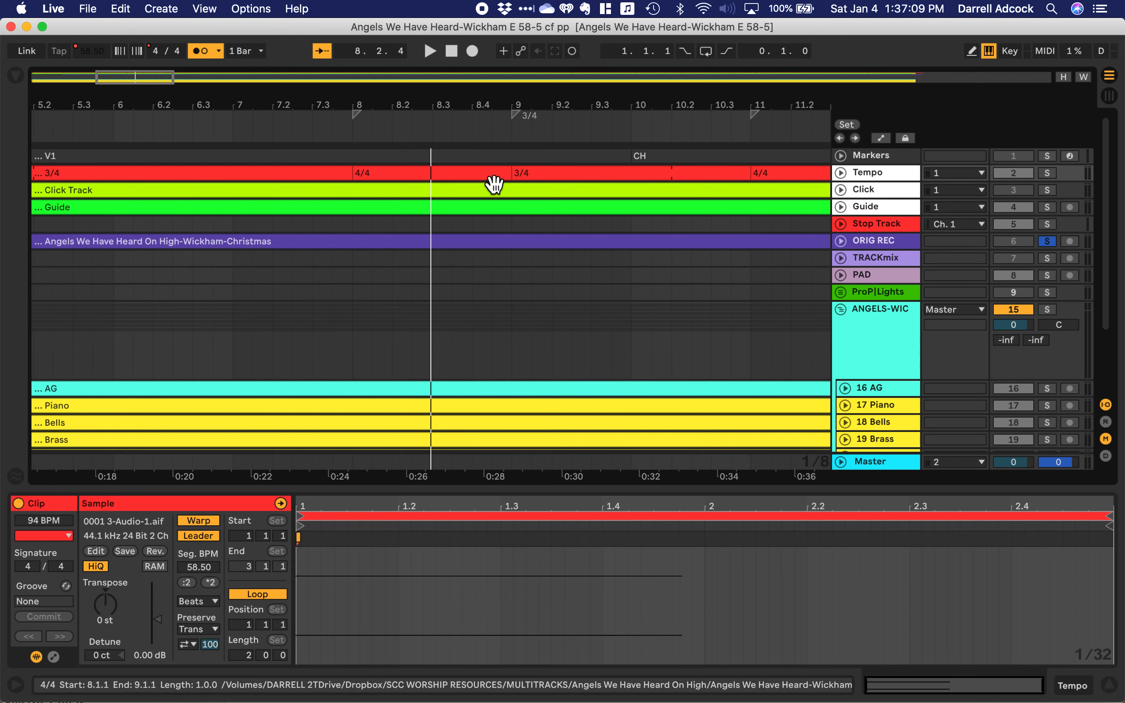
# Select the 4/4 clip at bar 8 and unfold the Tempo track
pyautogui.click(516, 117)
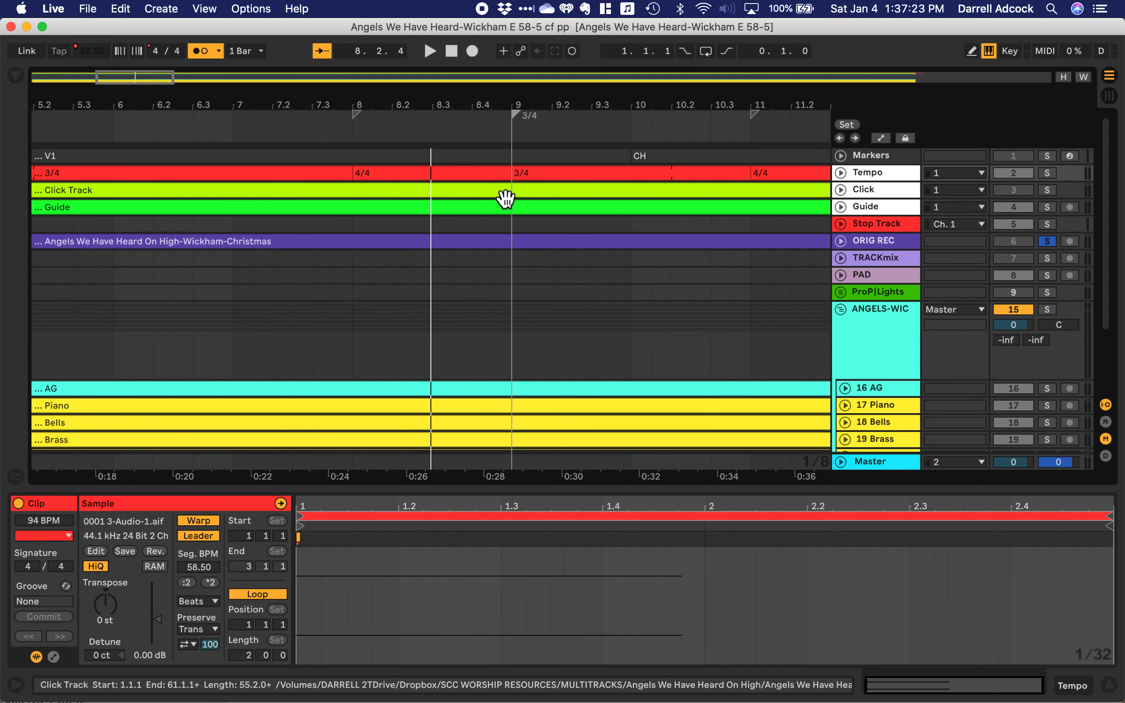
pyautogui.click(508, 176)
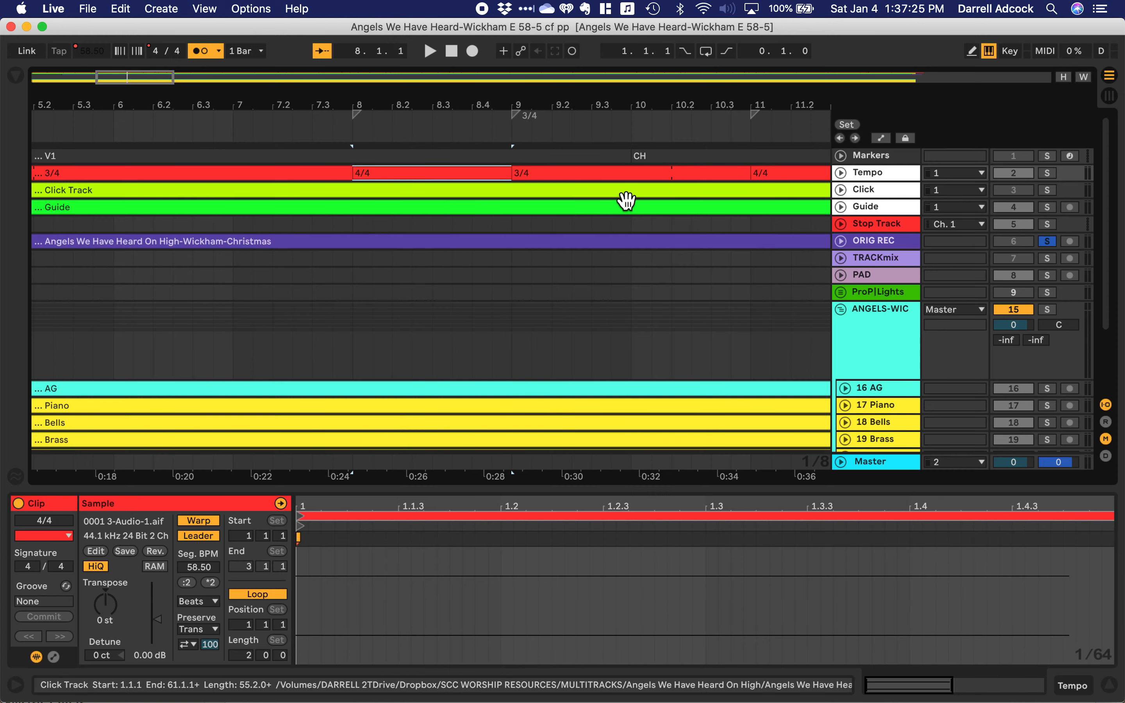
pyautogui.click(844, 176)
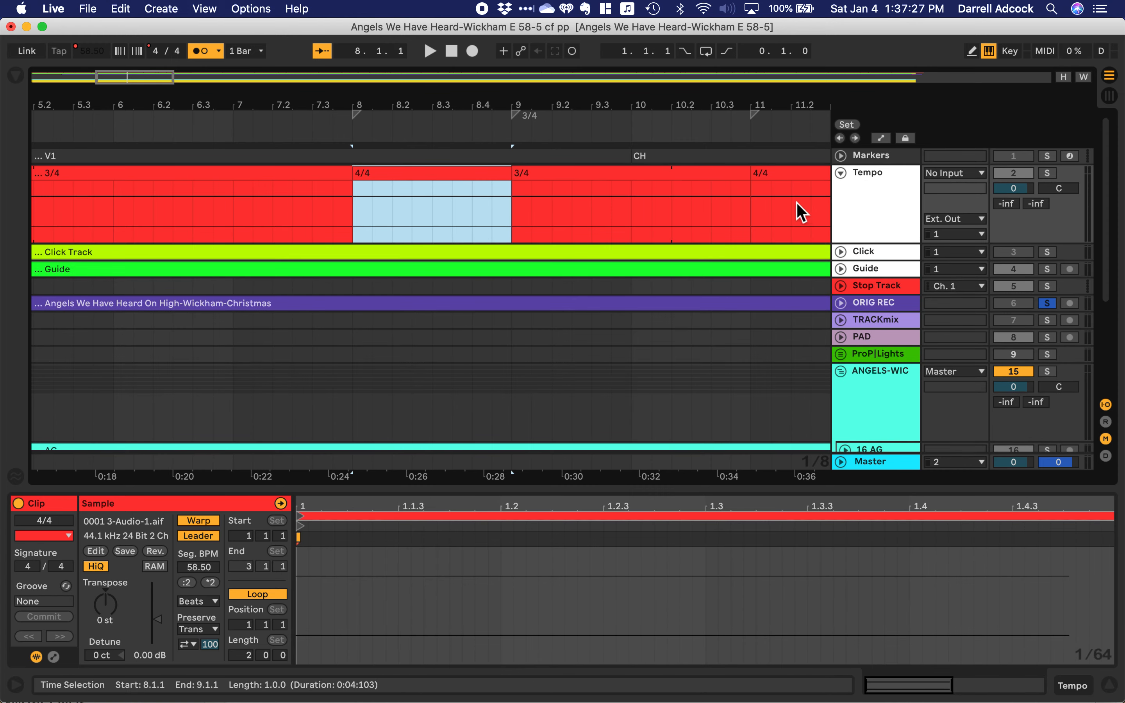
# Split the 94 BPM clip at the start of the Tempo track at bar 2
pyautogui.hscroll(-10, 240, 220)
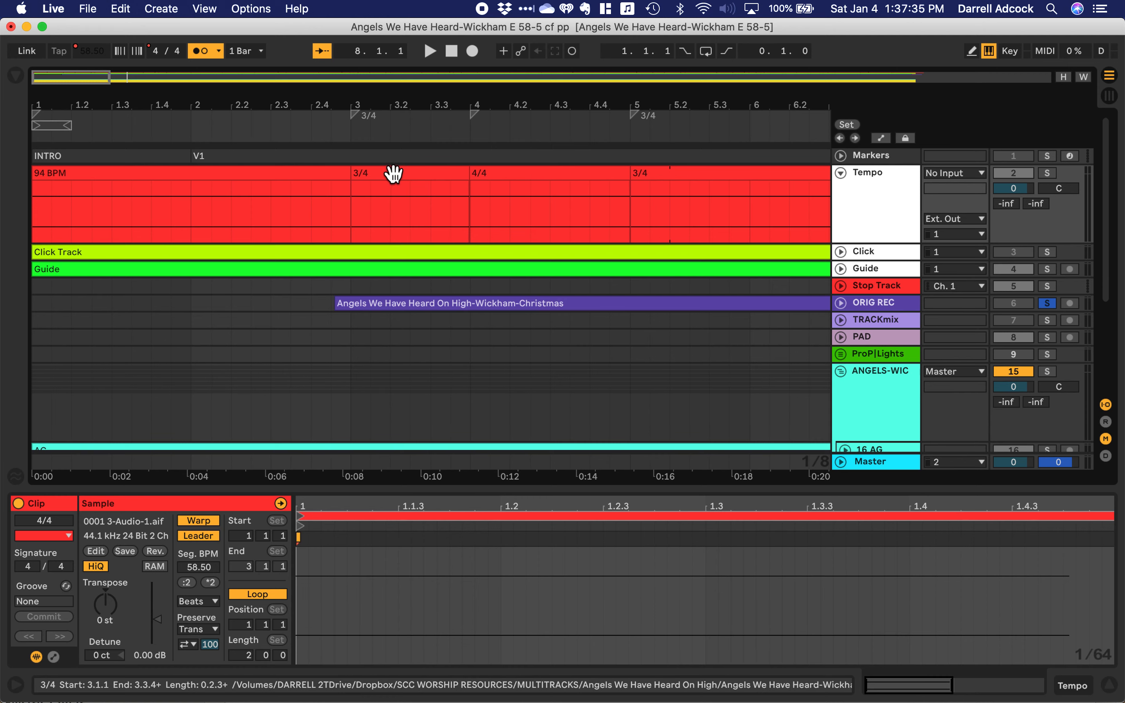
pyautogui.click(397, 227)
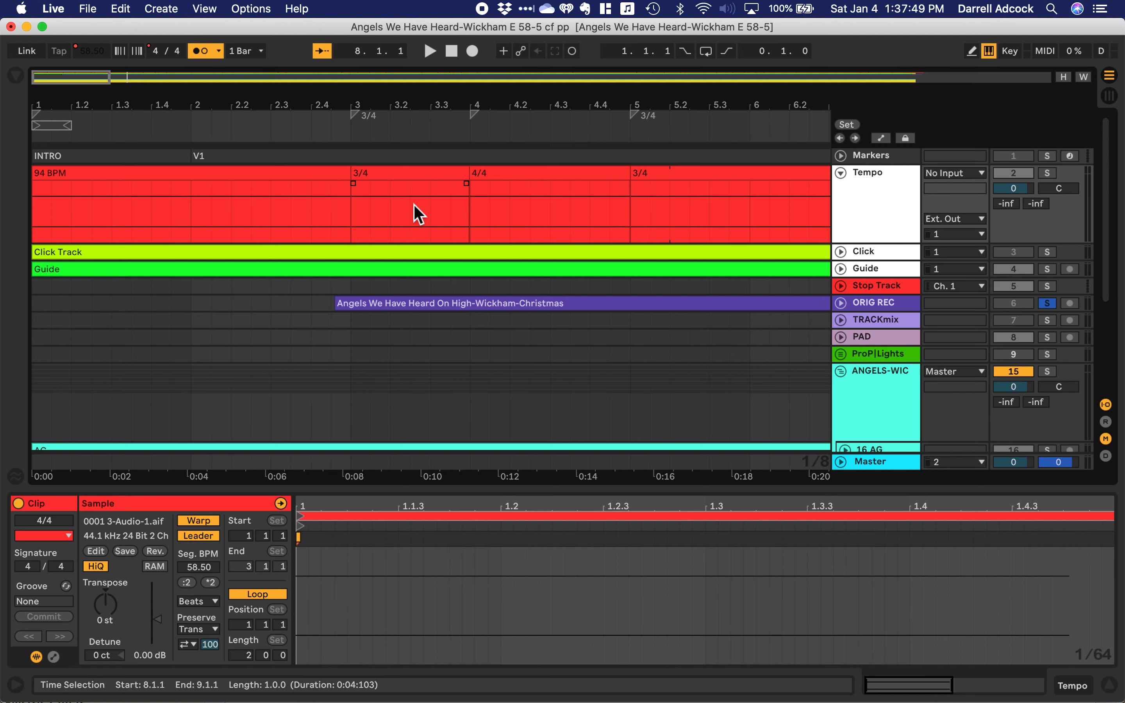
pyautogui.click(153, 178)
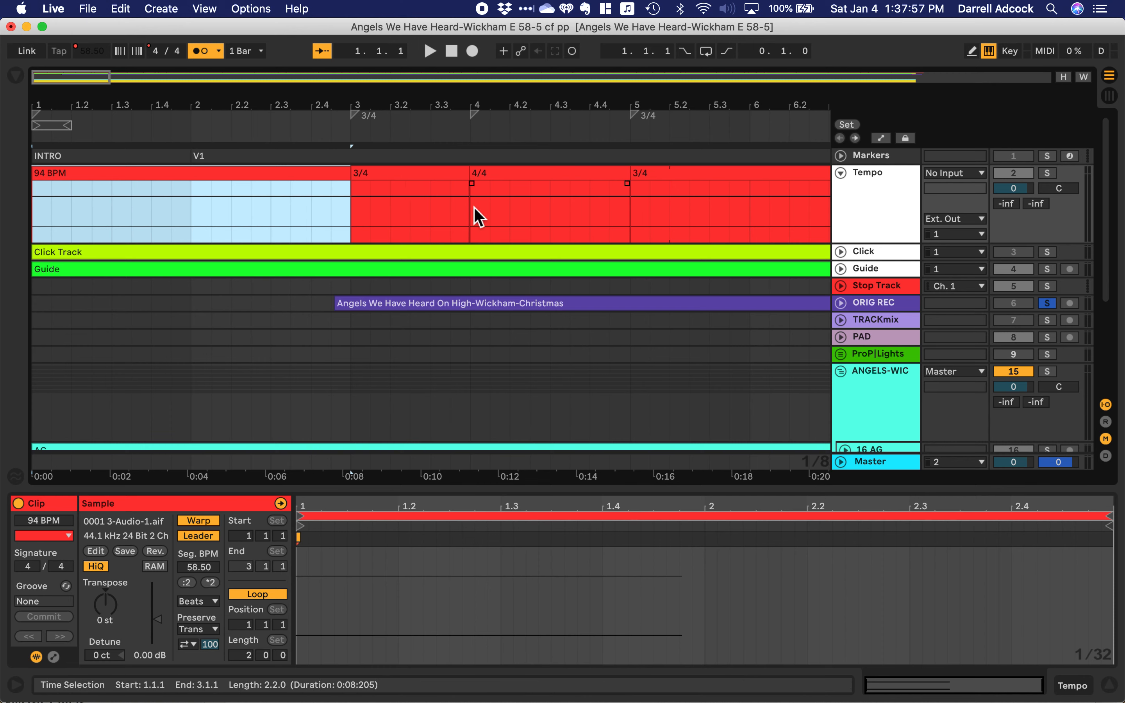
pyautogui.click(191, 217)
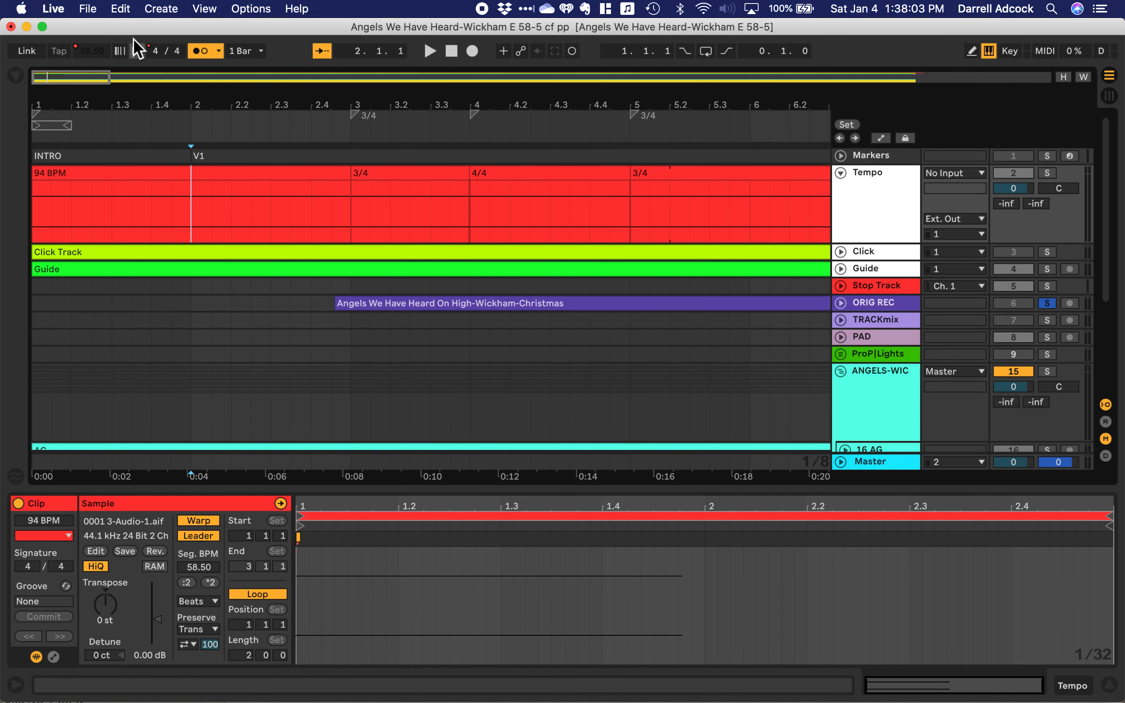
pyautogui.click(121, 8)
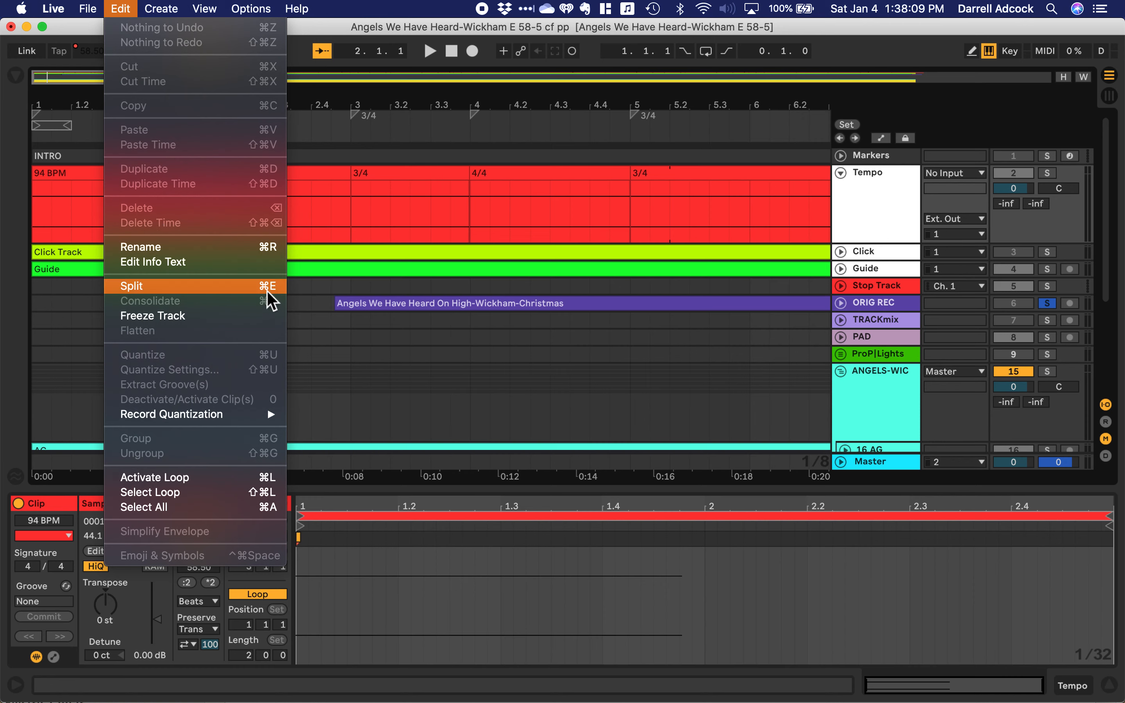
pyautogui.click(351, 201)
pyautogui.click(191, 226)
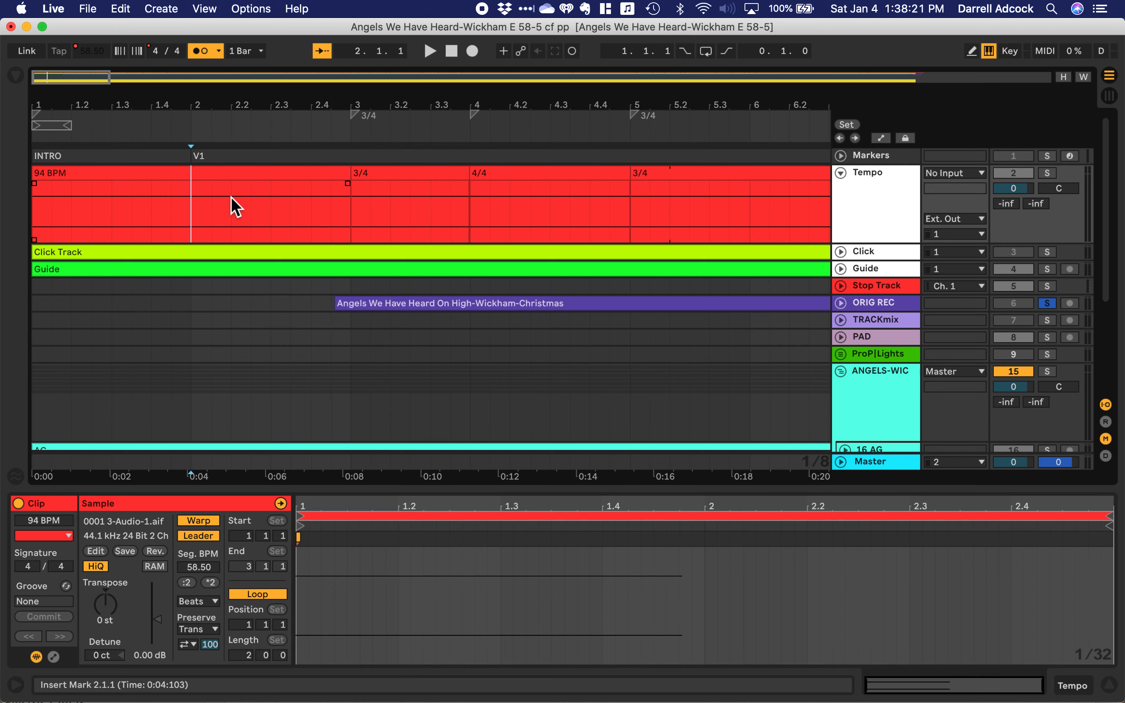
pyautogui.click(251, 8)
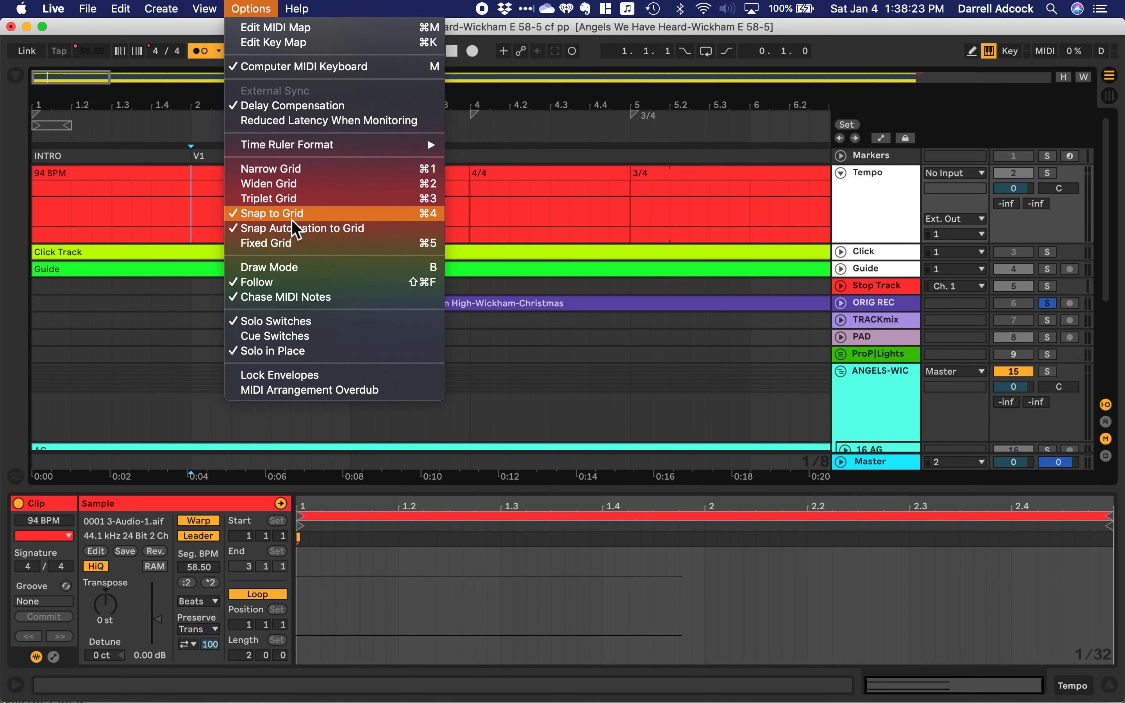
pyautogui.click(263, 9)
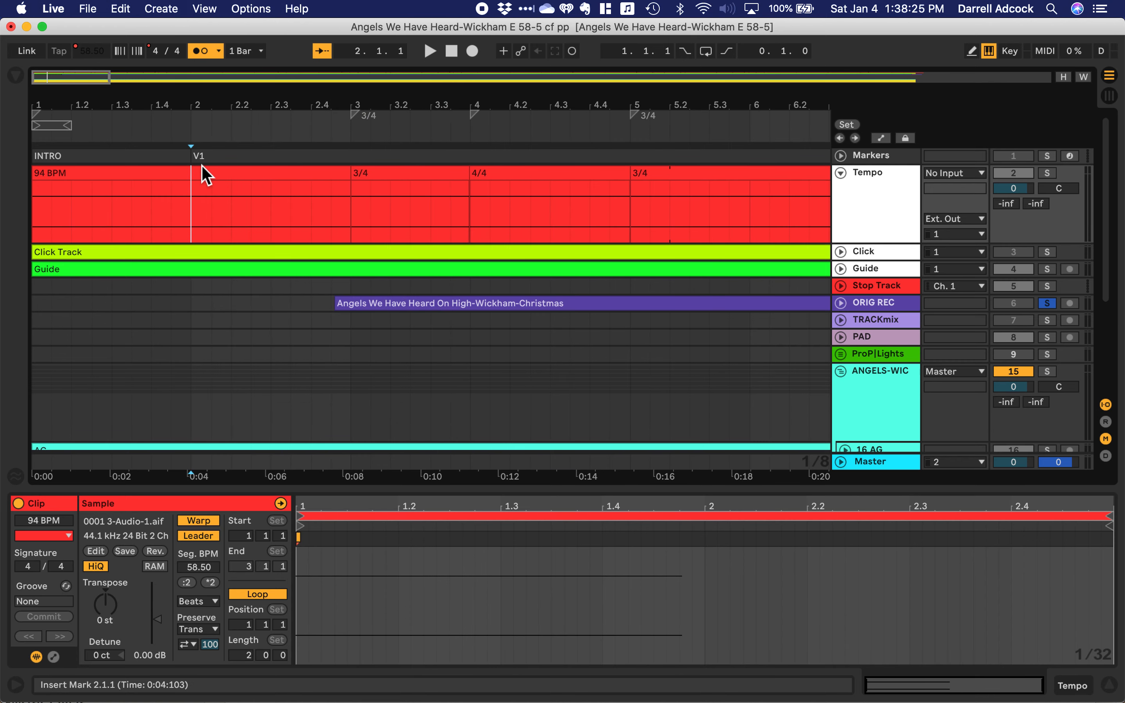
pyautogui.press('super+e')
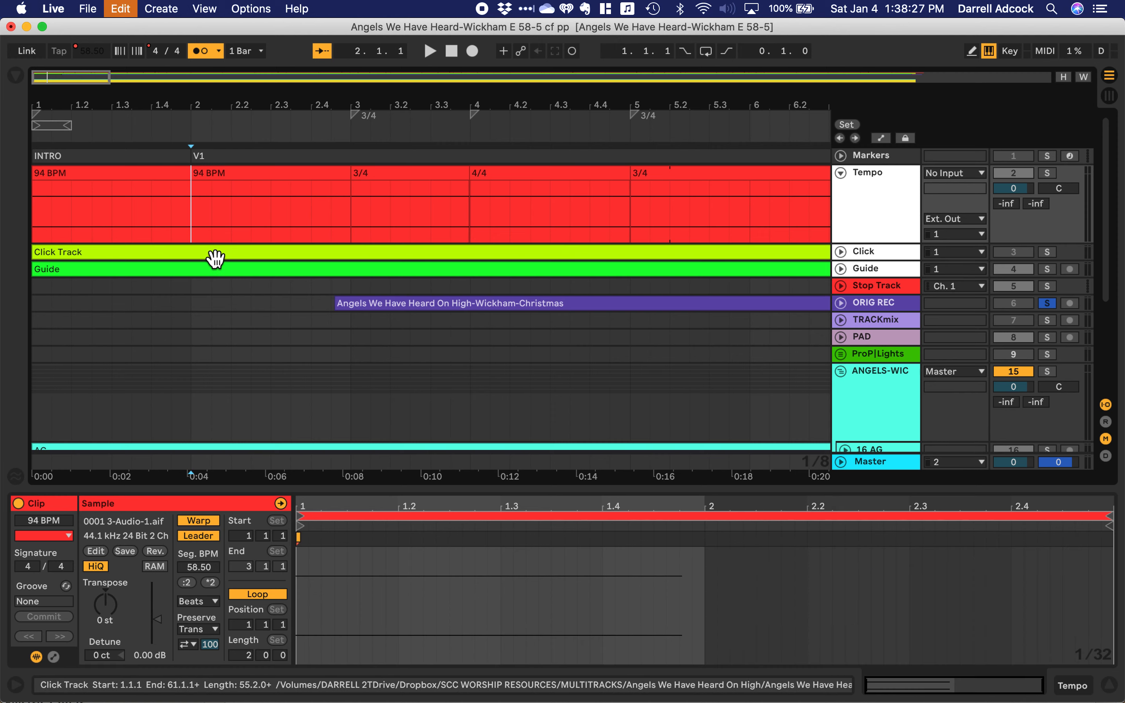
# Open the name of the 94 BPM clip starting at bar 2 for editing, leaving the text as is
pyautogui.click(237, 183)
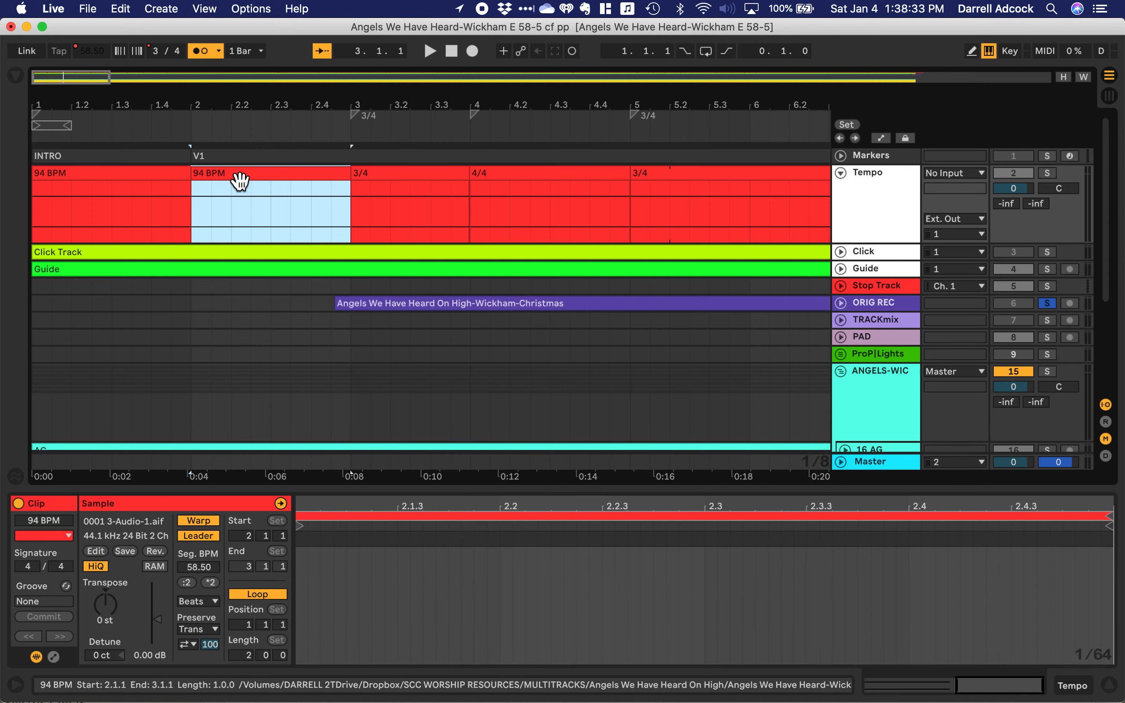
pyautogui.press('super+r')
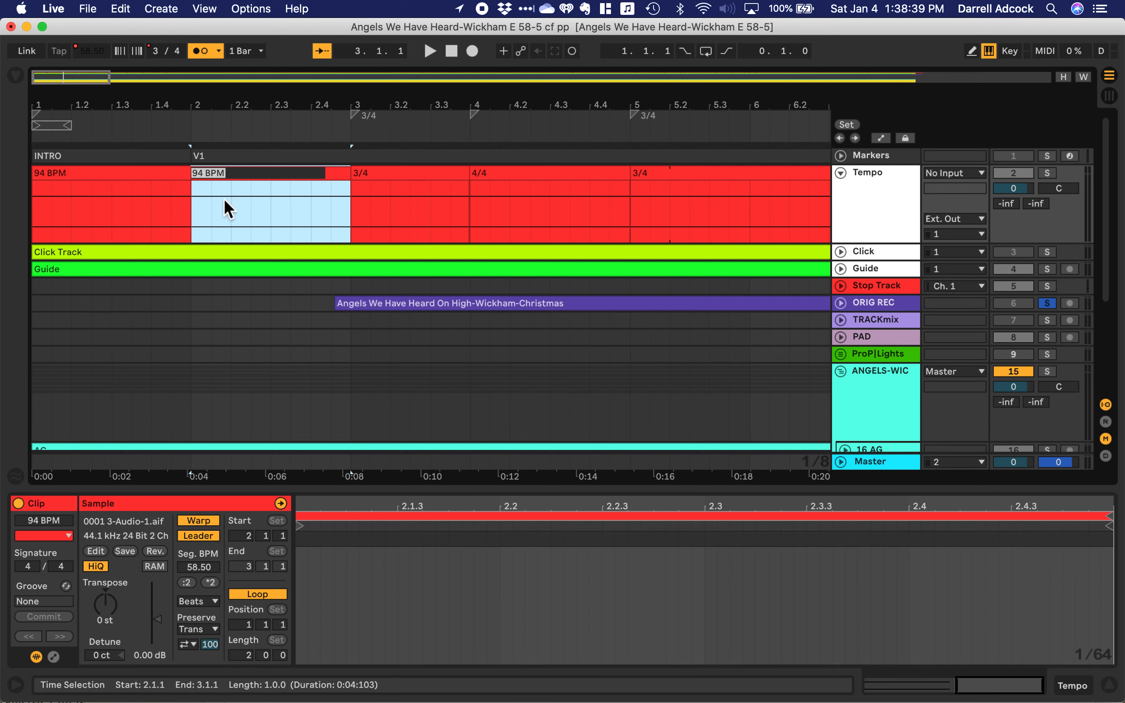
pyautogui.click(225, 213)
pyautogui.click(230, 177)
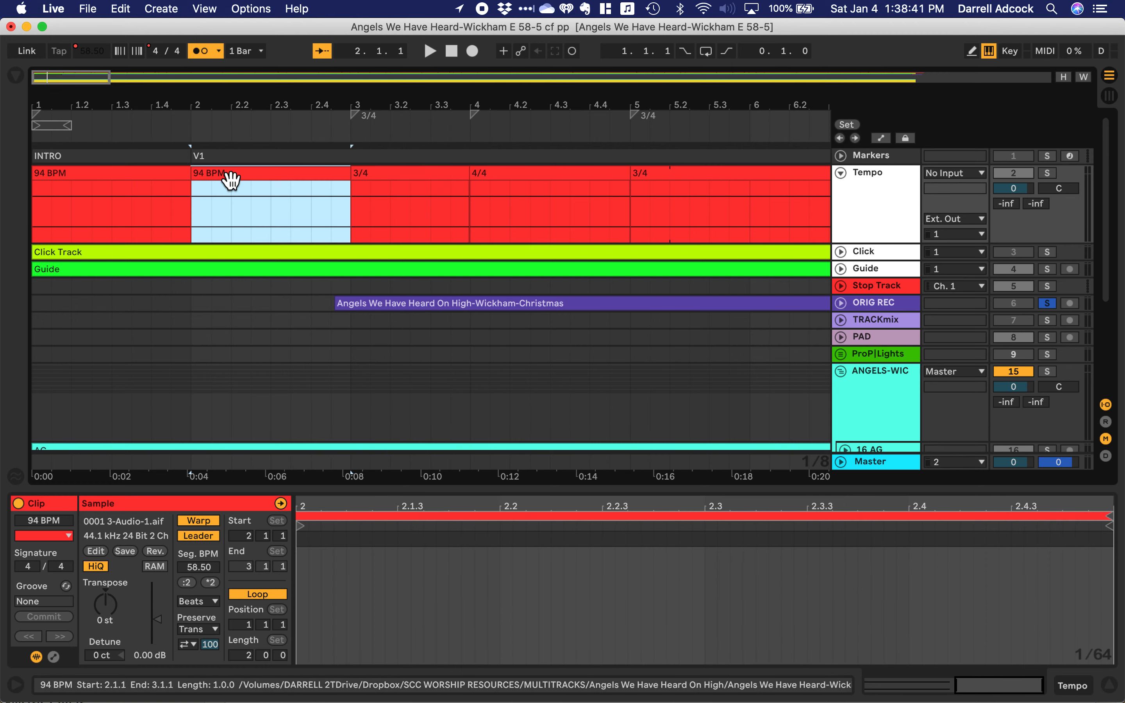
# Undo the split of the 94 BPM clip in the Tempo track
pyautogui.press('super+z')
pyautogui.click(142, 195)
pyautogui.click(173, 165)
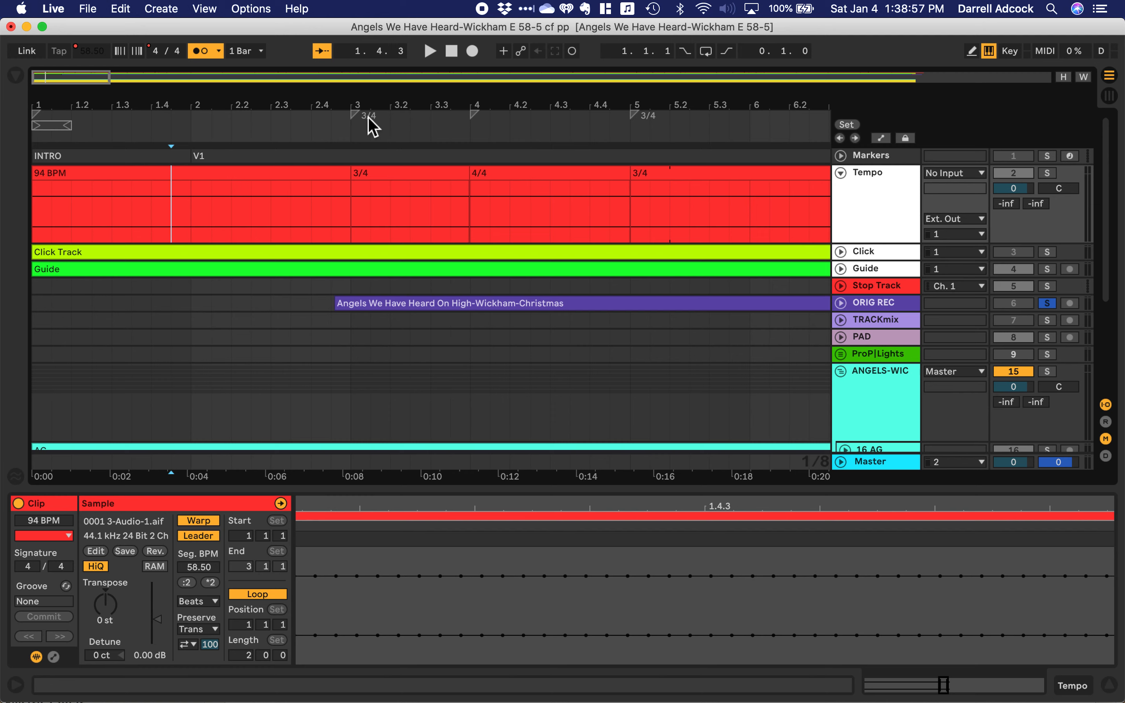
pyautogui.click(191, 203)
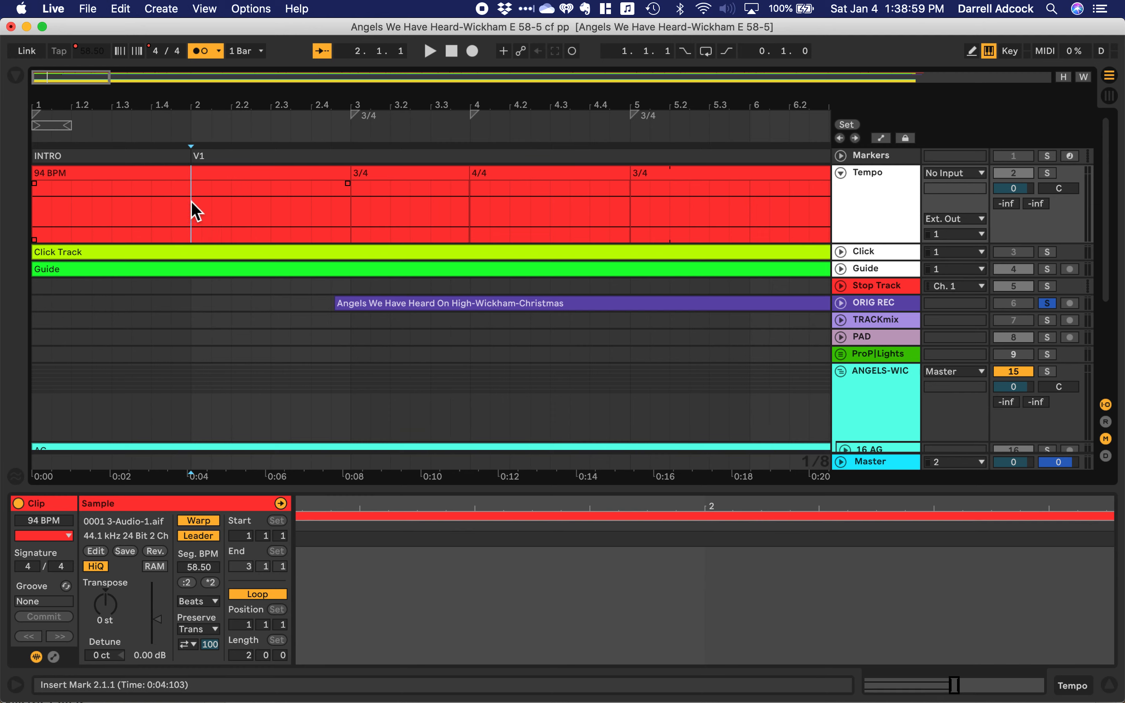
pyautogui.rightClick(196, 124)
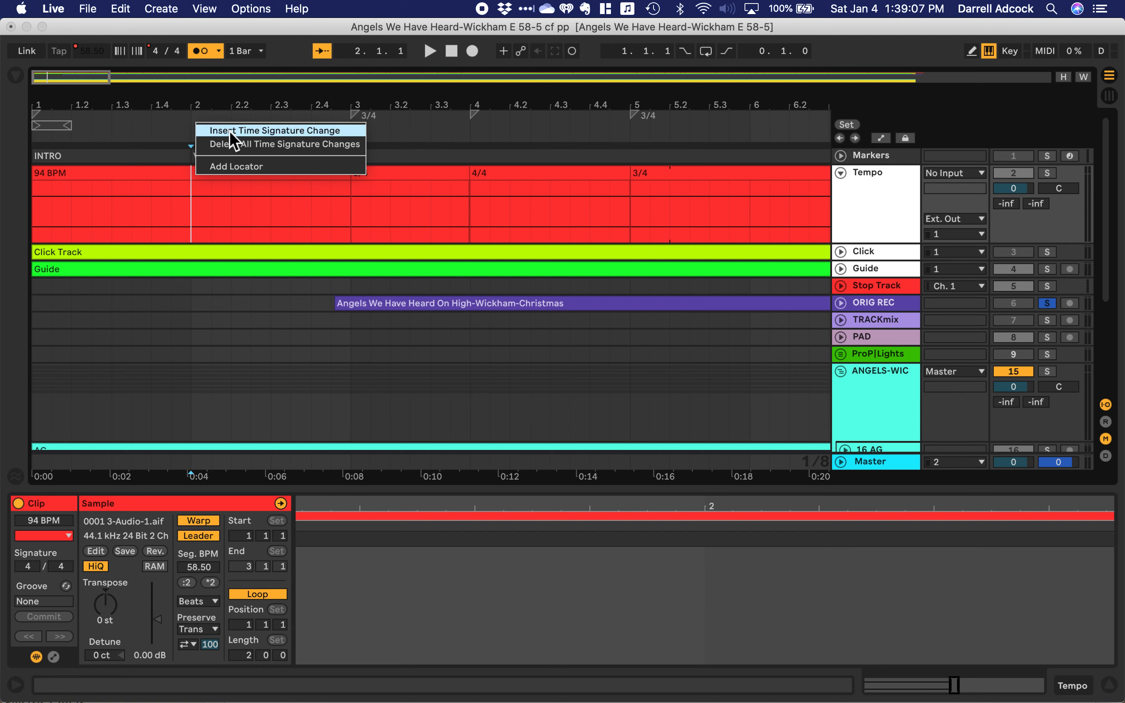
pyautogui.click(186, 131)
pyautogui.click(191, 127)
pyautogui.press('space')
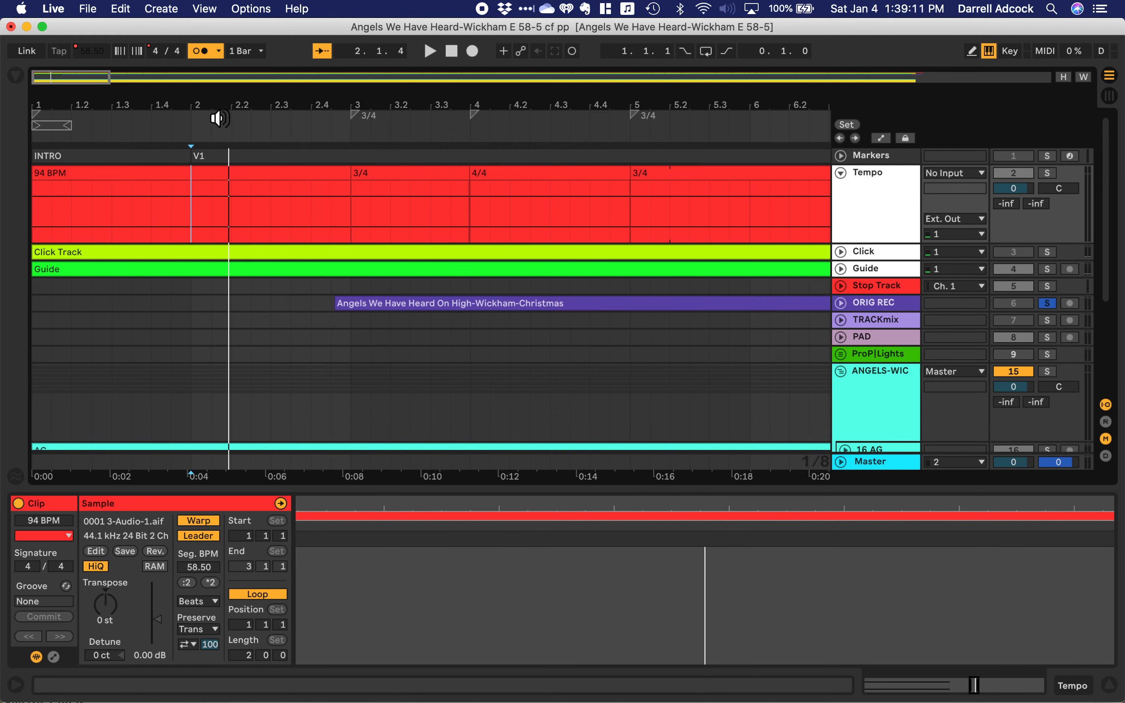
# Switch to System Preferences and examine the Trackpad's Point & Click and More Gestures settings
pyautogui.click(21, 8)
pyautogui.click(51, 52)
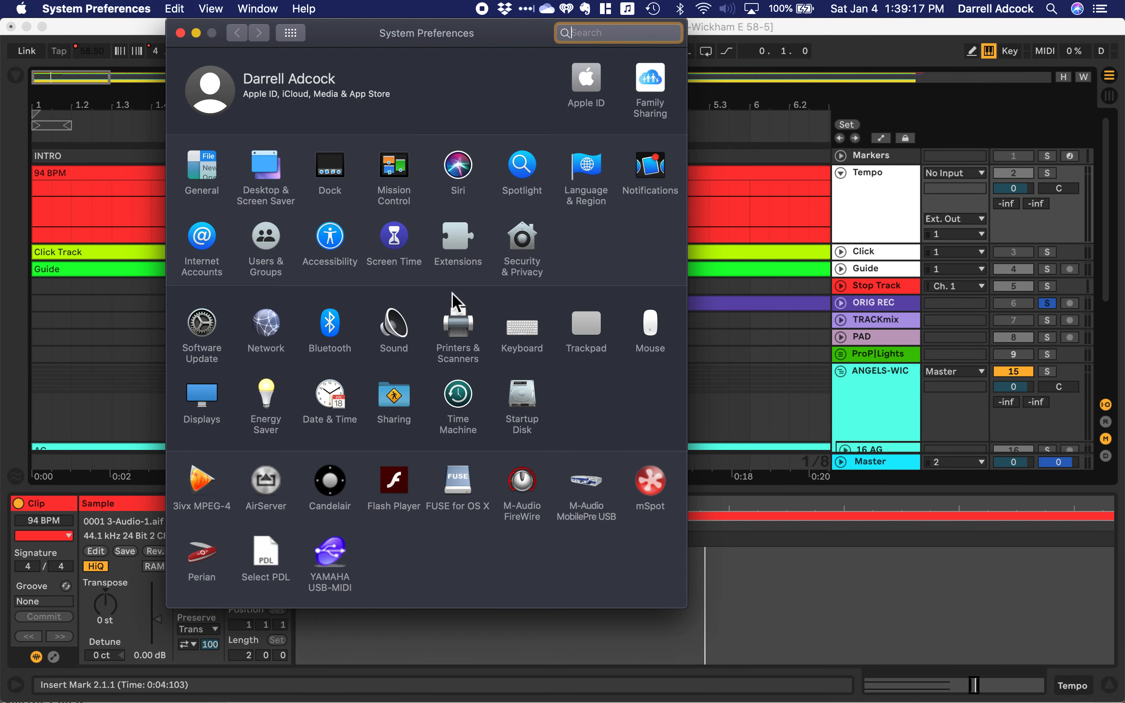
pyautogui.click(587, 326)
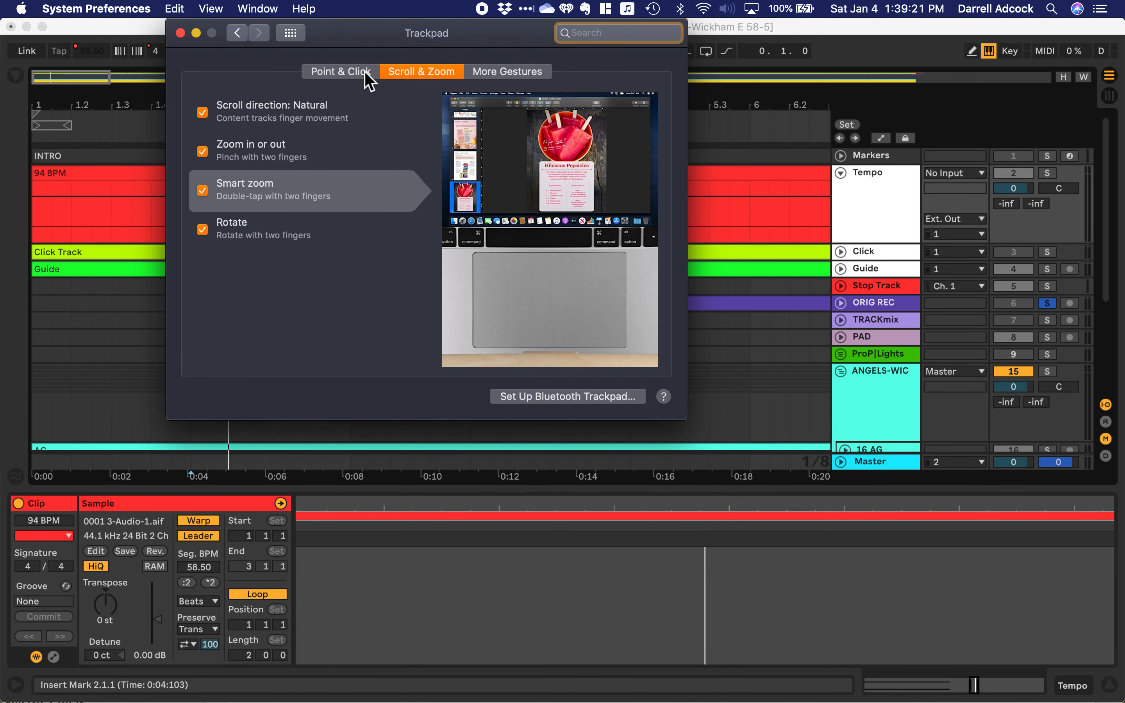
pyautogui.click(348, 68)
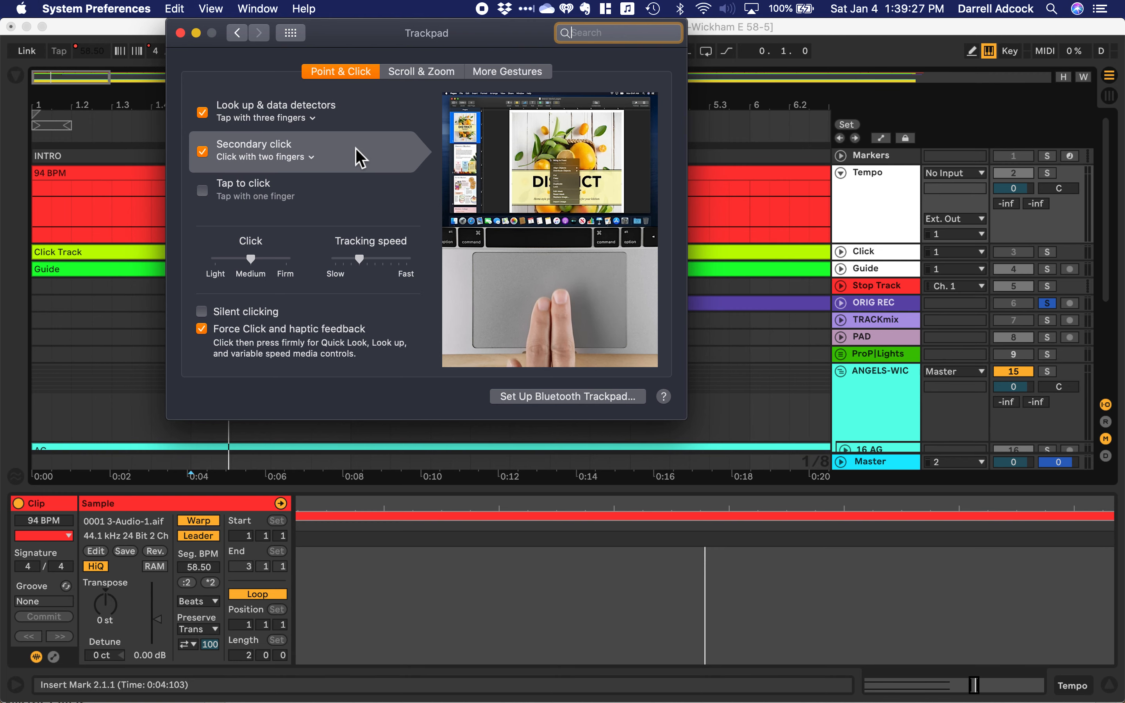
pyautogui.click(496, 73)
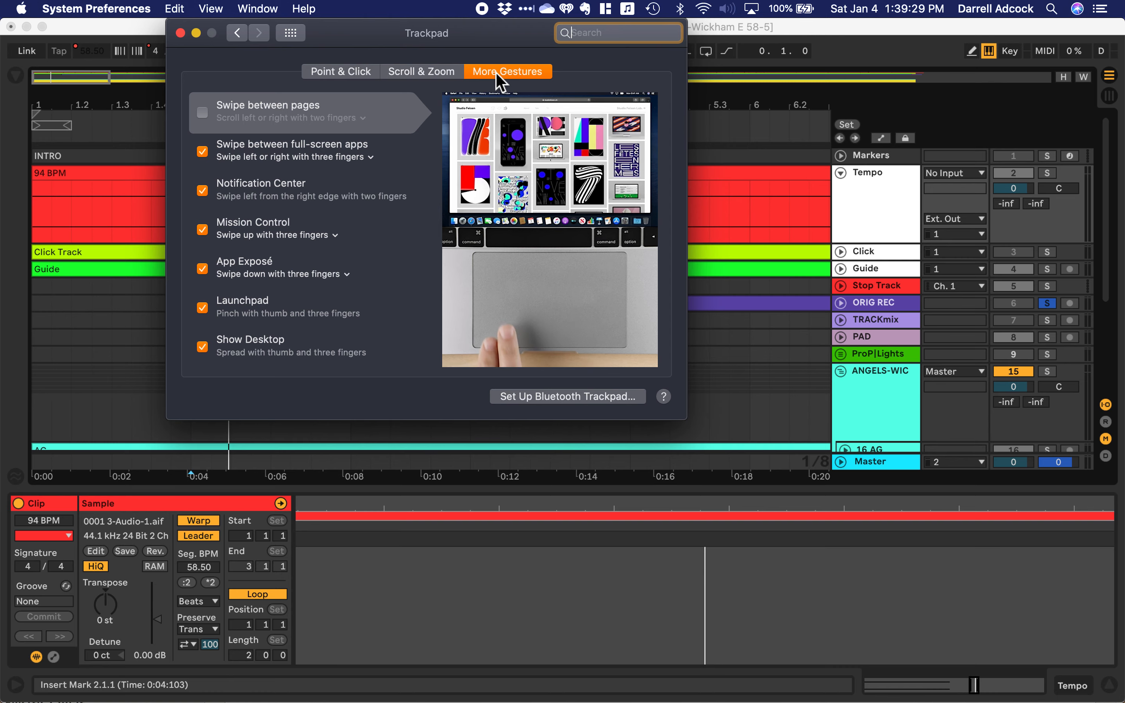
pyautogui.click(338, 71)
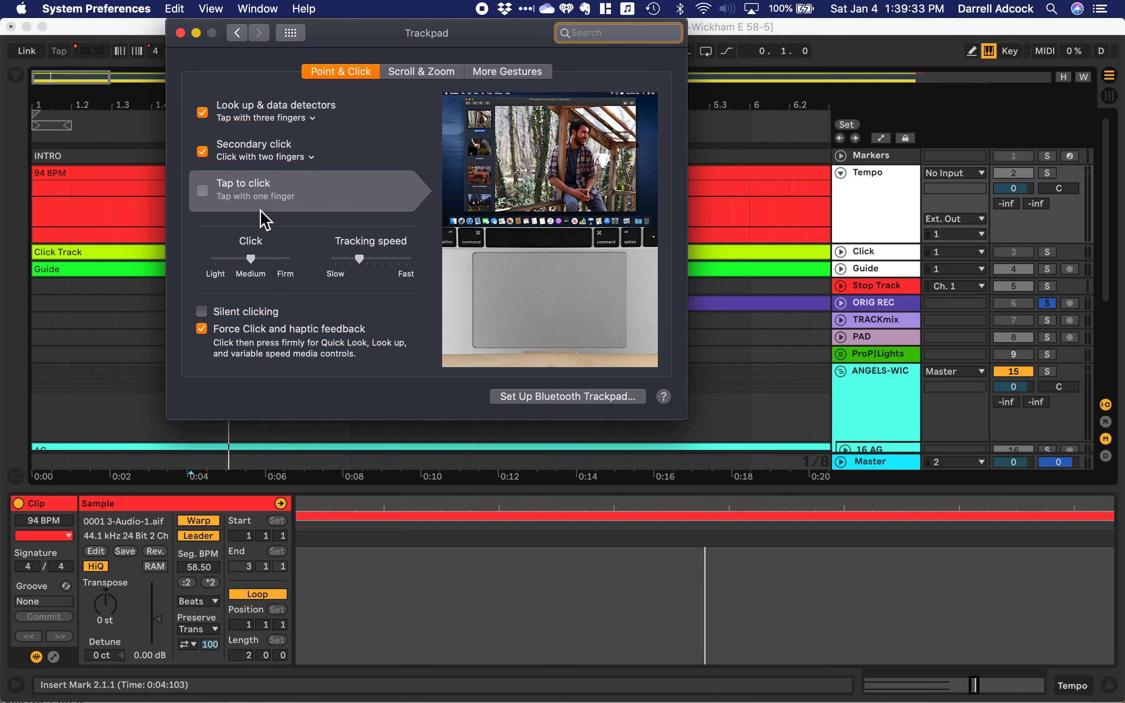
# Set the trackpad's secondary click to "Click in bottom right corner" and return to the Live set
pyautogui.click(286, 158)
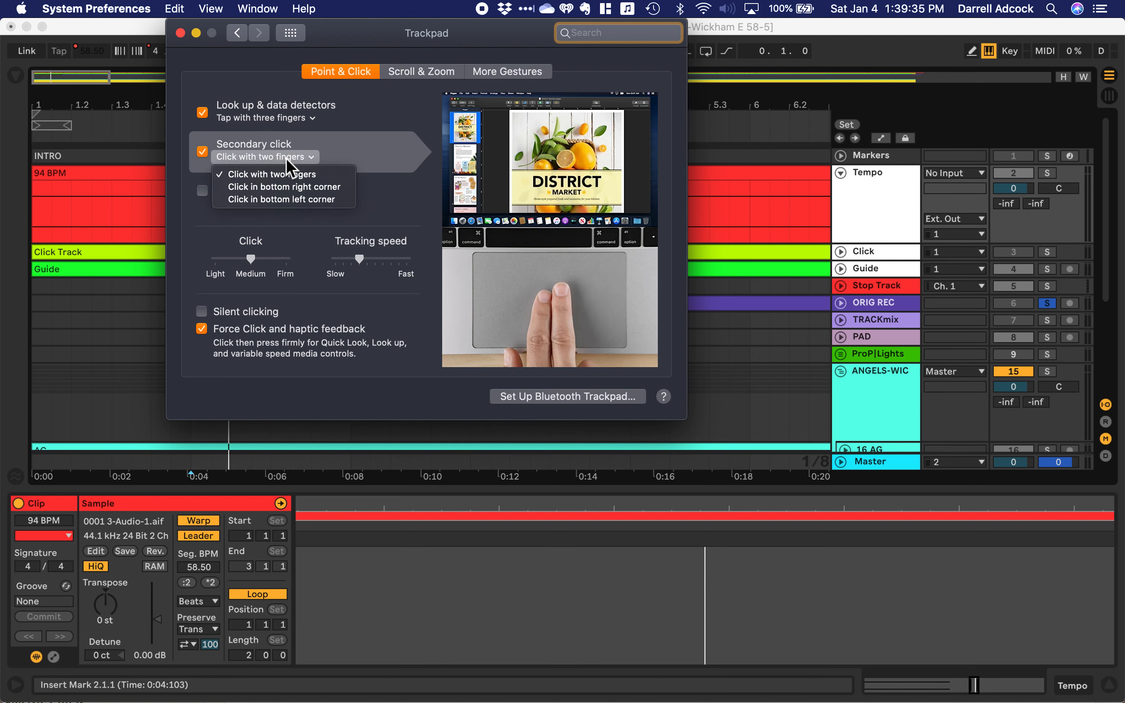
pyautogui.click(293, 186)
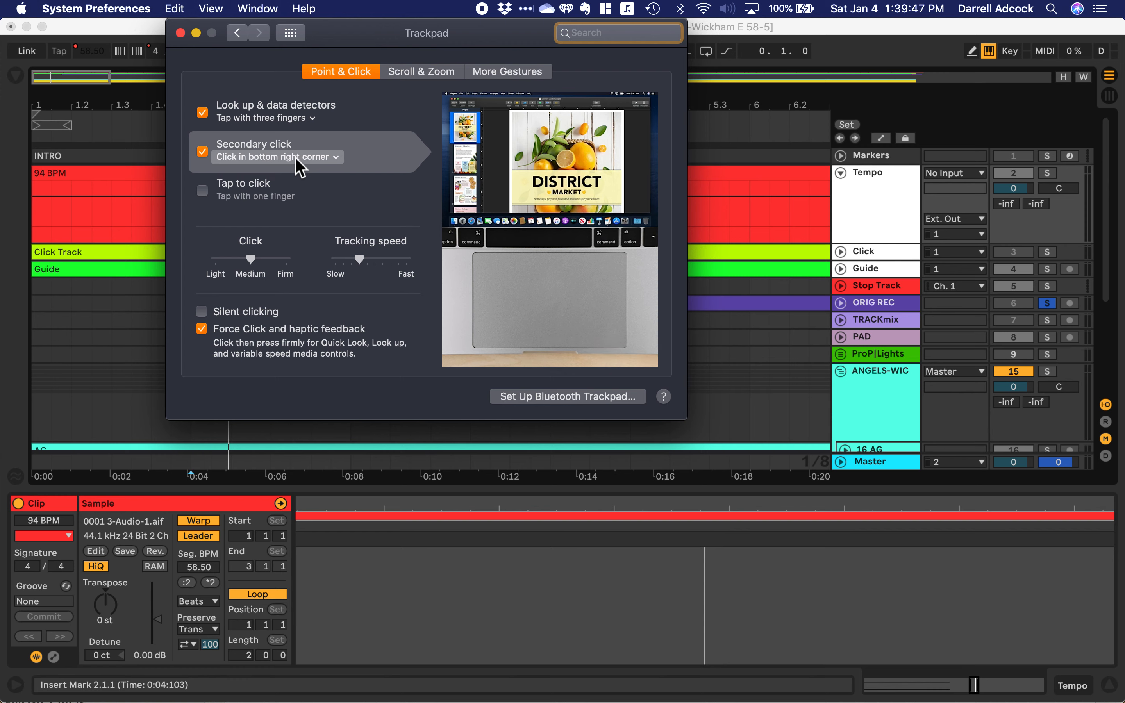
pyautogui.click(342, 163)
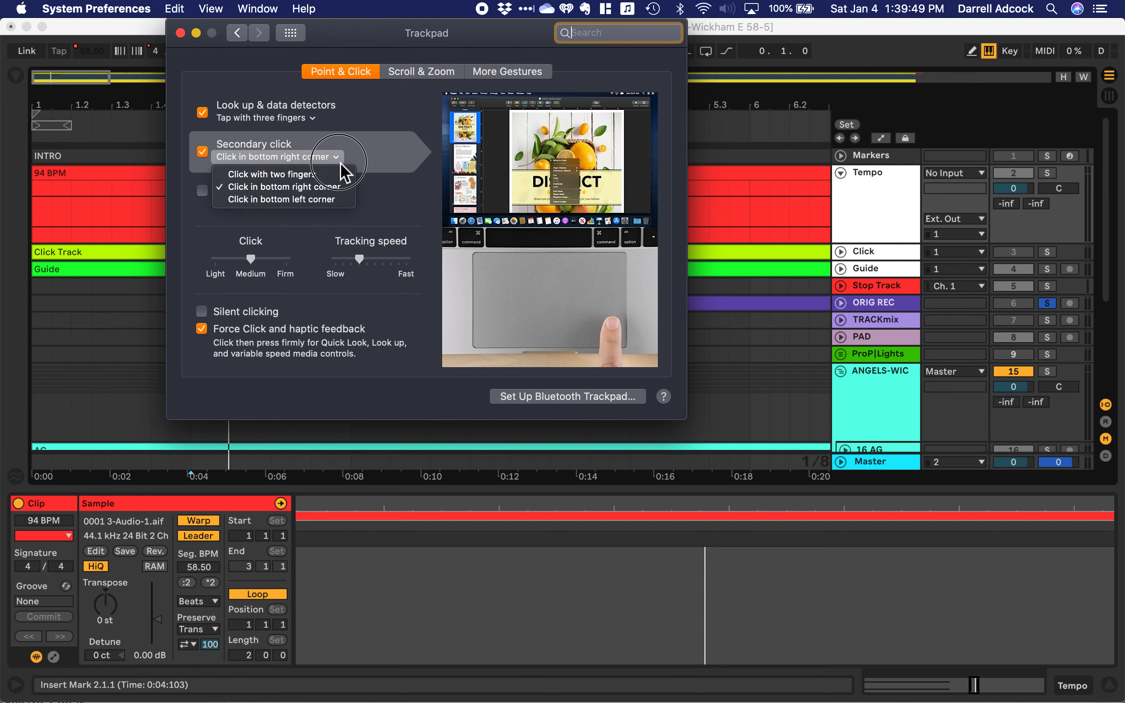
pyautogui.click(82, 305)
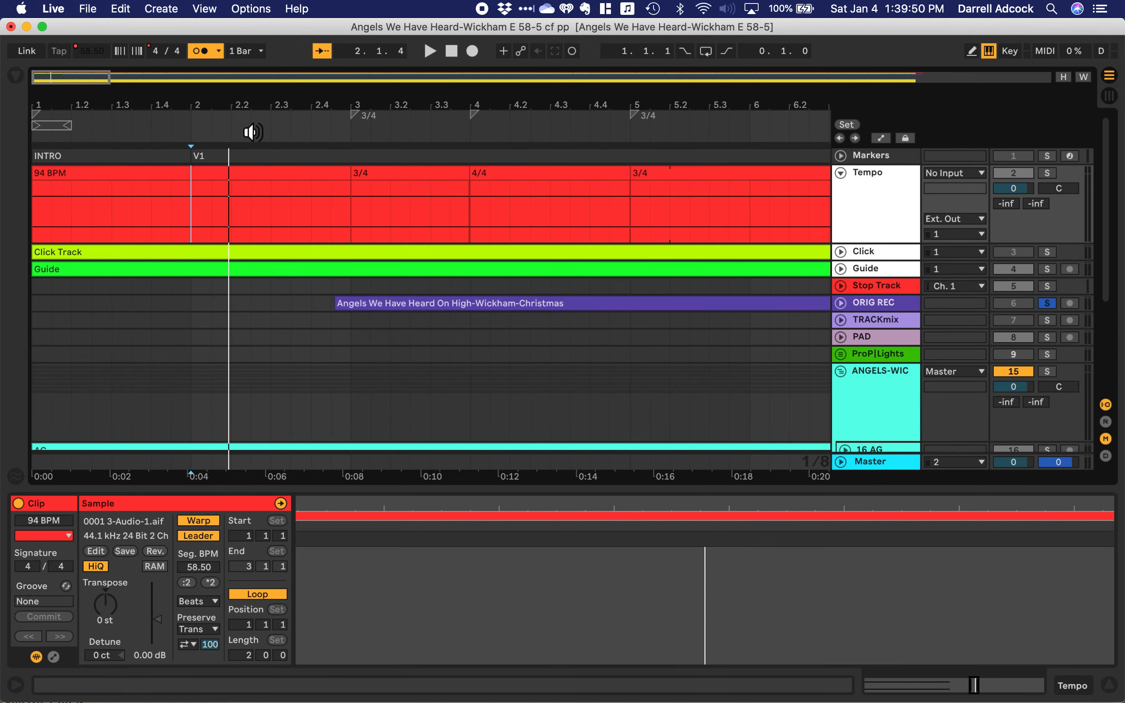
# Insert a 7/8 time signature change at bar 2
pyautogui.rightClick(201, 124)
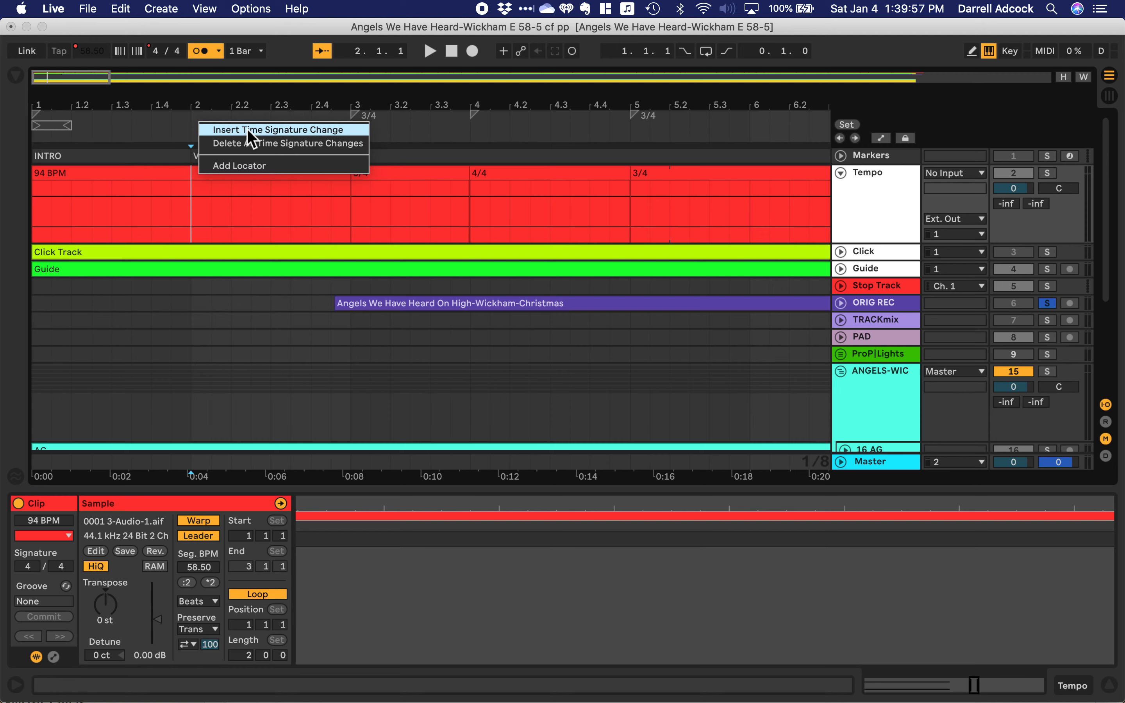
pyautogui.click(272, 133)
pyautogui.write('7/8')
pyautogui.press('Return')
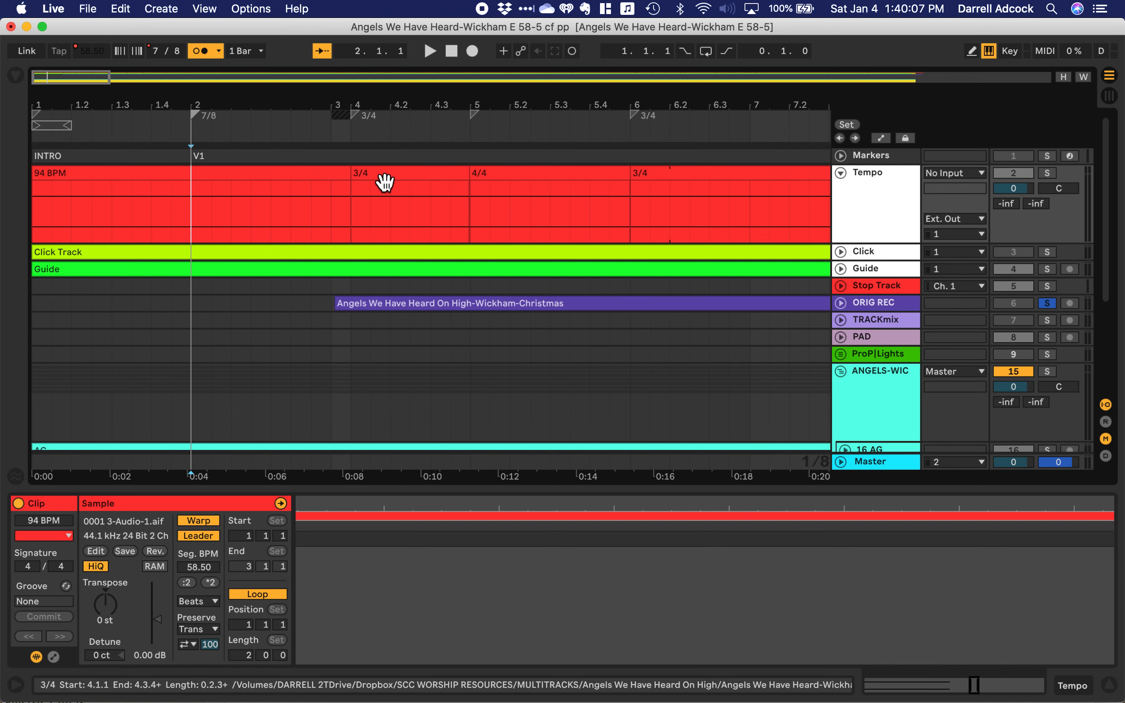
# Delete the 7/8 time signature change at bar 2
pyautogui.click(200, 115)
pyautogui.press('Delete')
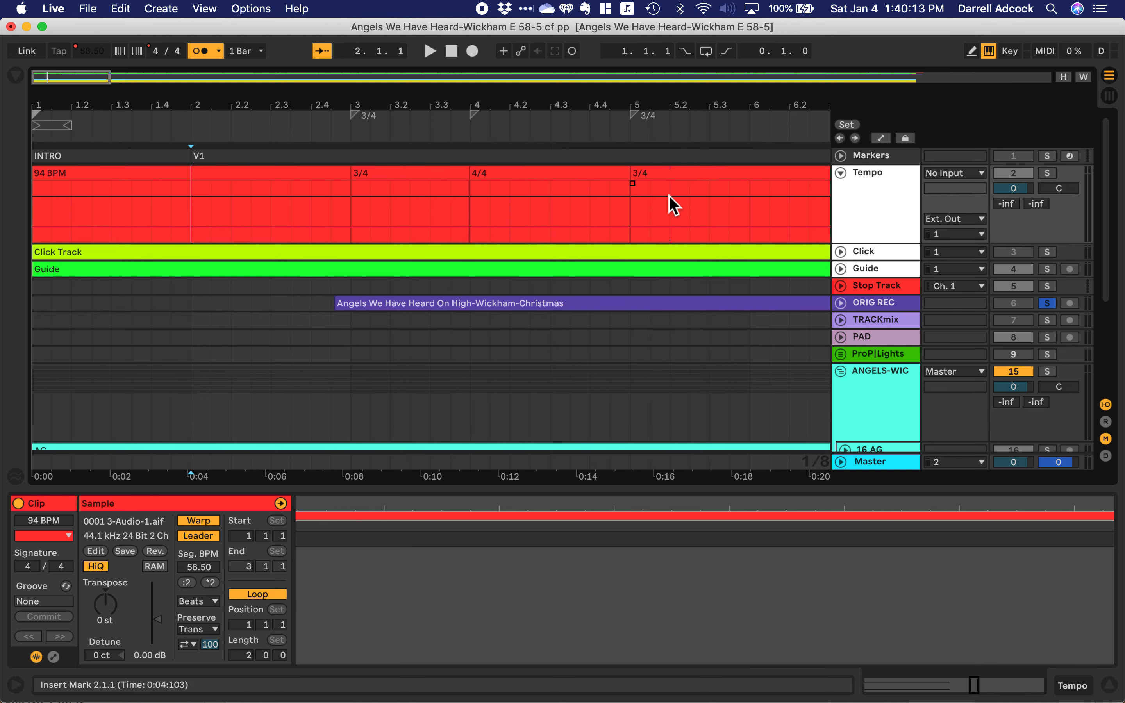
# Fold the Tempo track and play the ENDING section from bar 58, stopping around bar 59
pyautogui.click(841, 172)
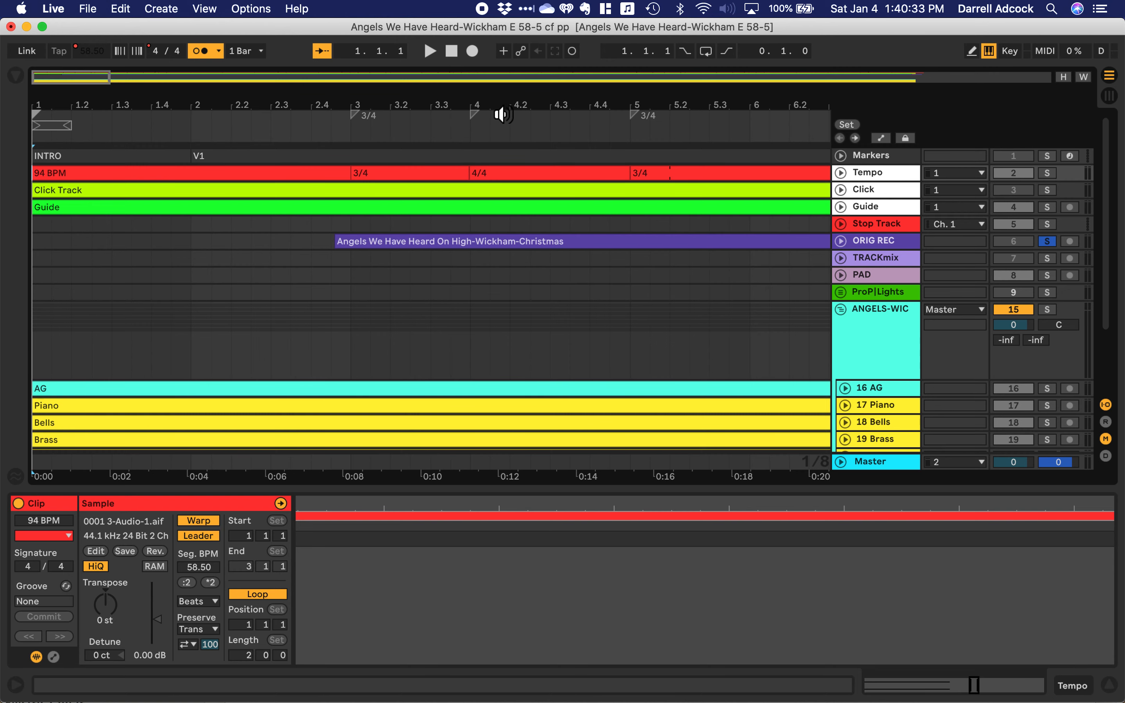
pyautogui.click(914, 82)
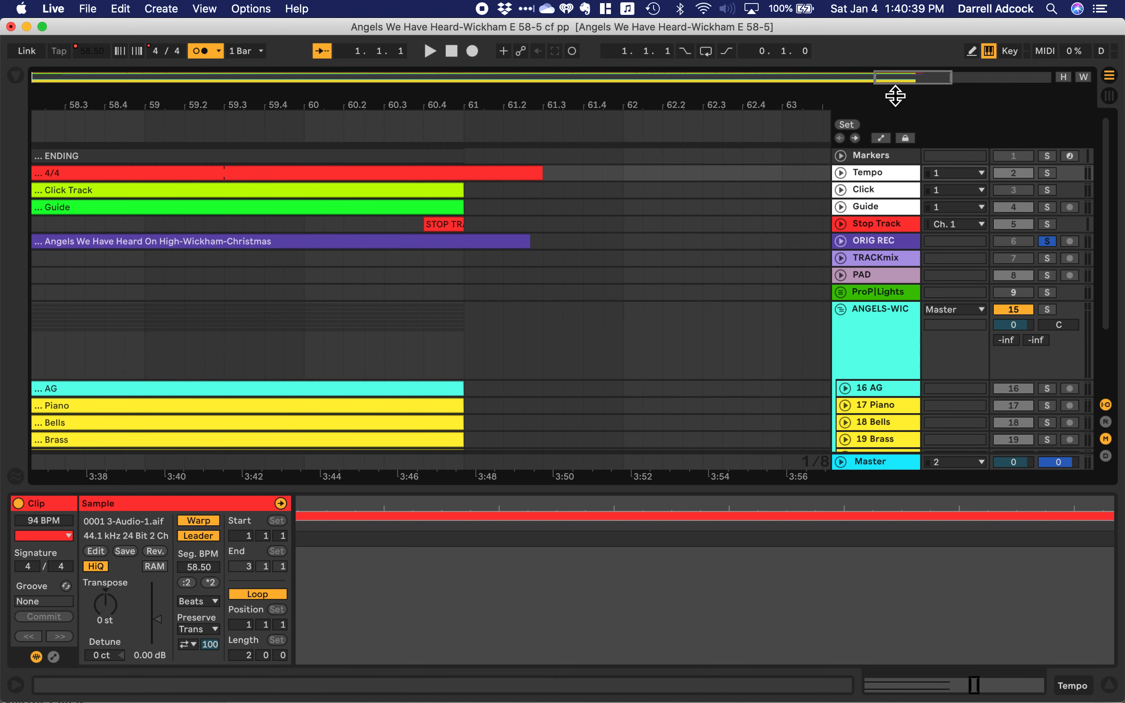
pyautogui.moveTo(908, 77); pyautogui.dragTo(908, 188)
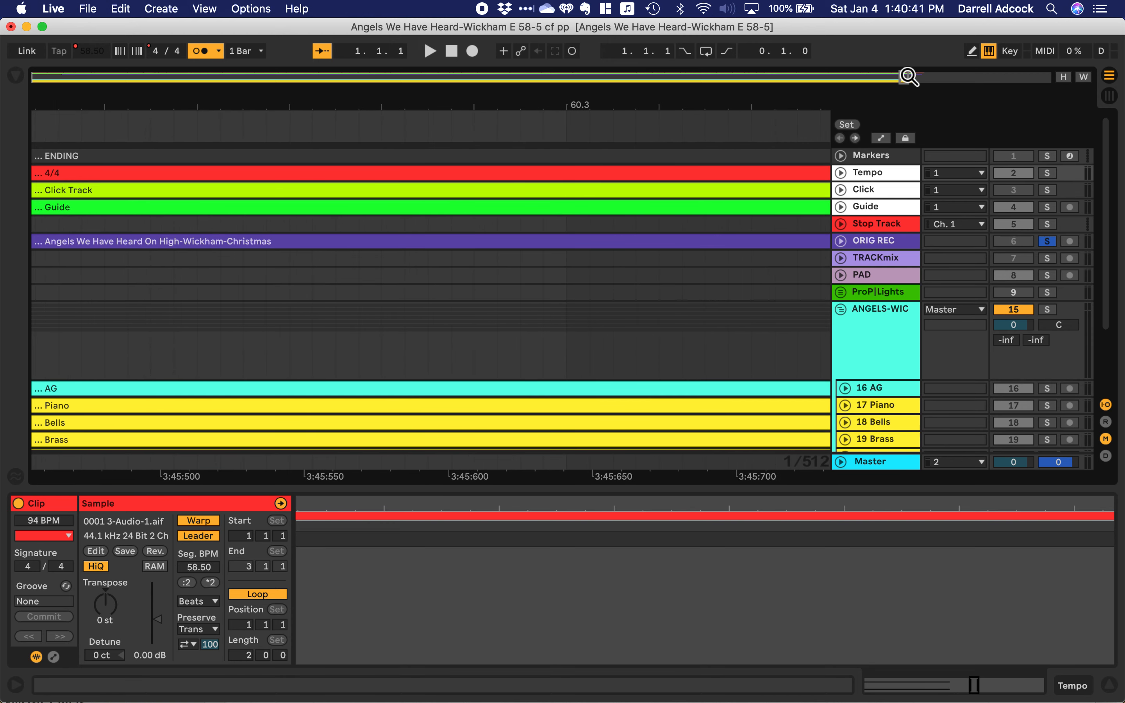
pyautogui.hscroll(5, 658, 249)
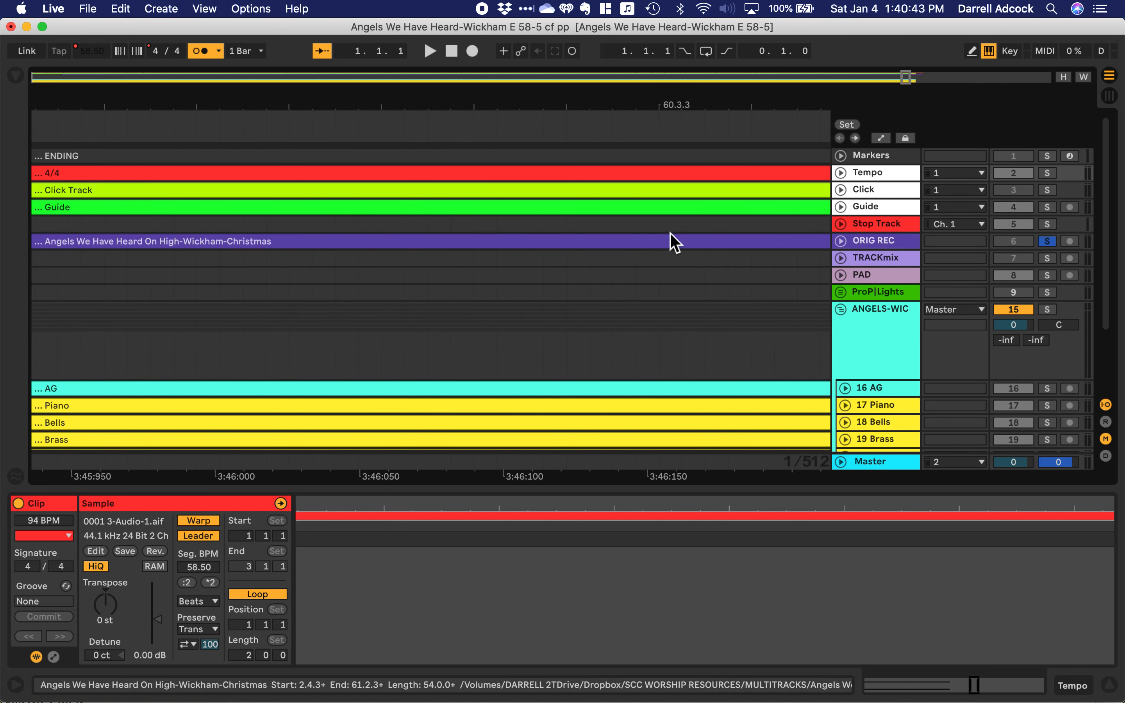
pyautogui.moveTo(910, 76); pyautogui.dragTo(929, 78)
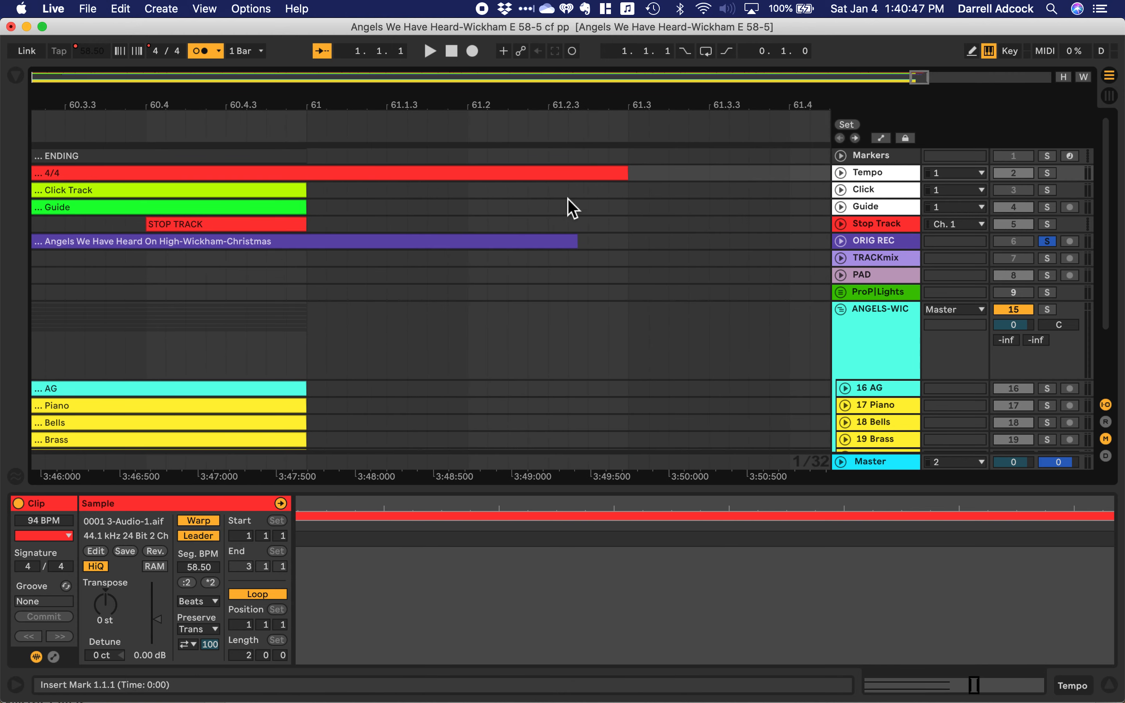
pyautogui.hscroll(-5, 363, 349)
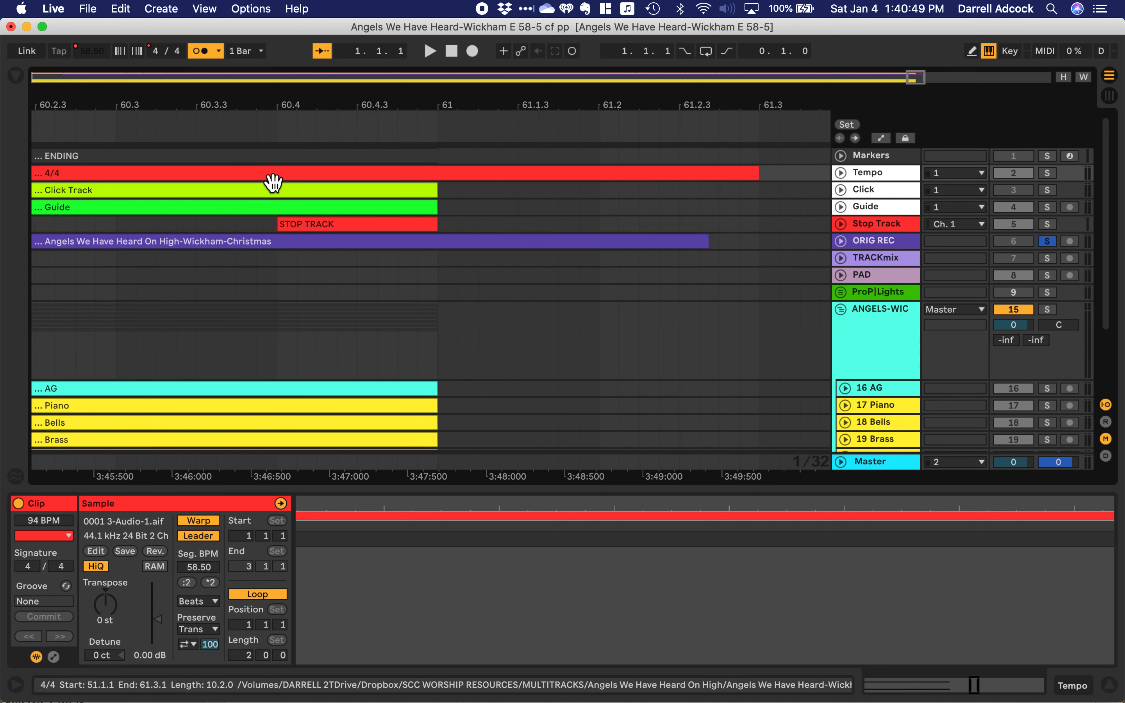
pyautogui.hscroll(-20, 272, 181)
pyautogui.hscroll(-20, 273, 183)
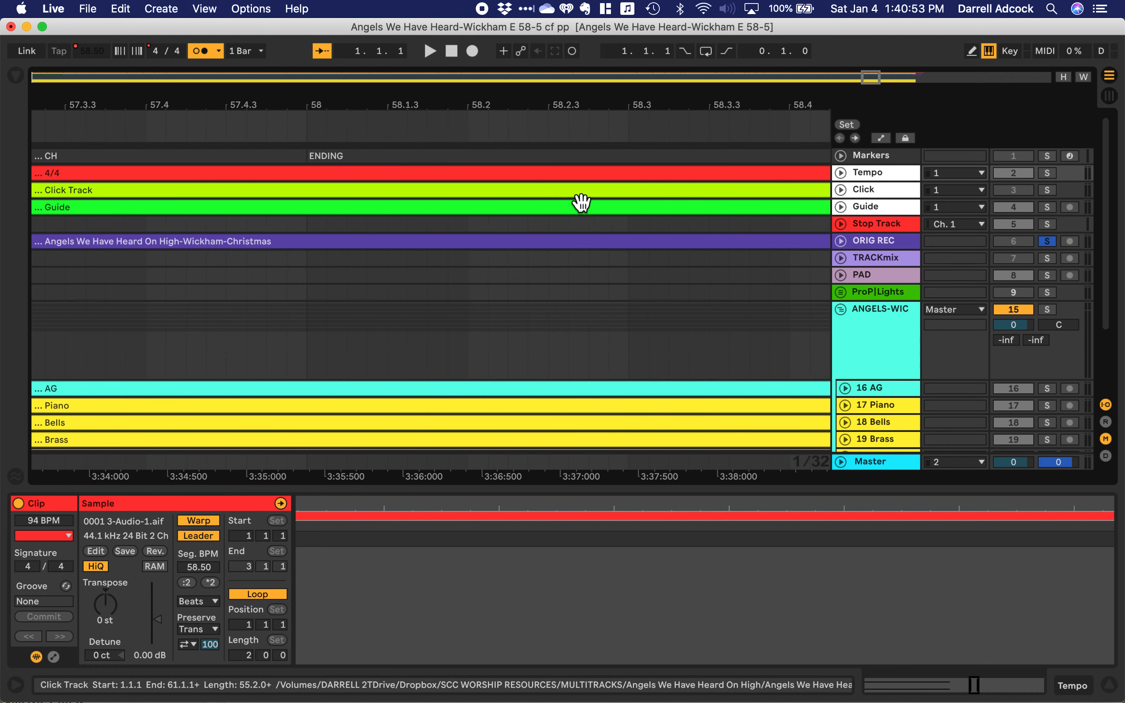
pyautogui.click(316, 130)
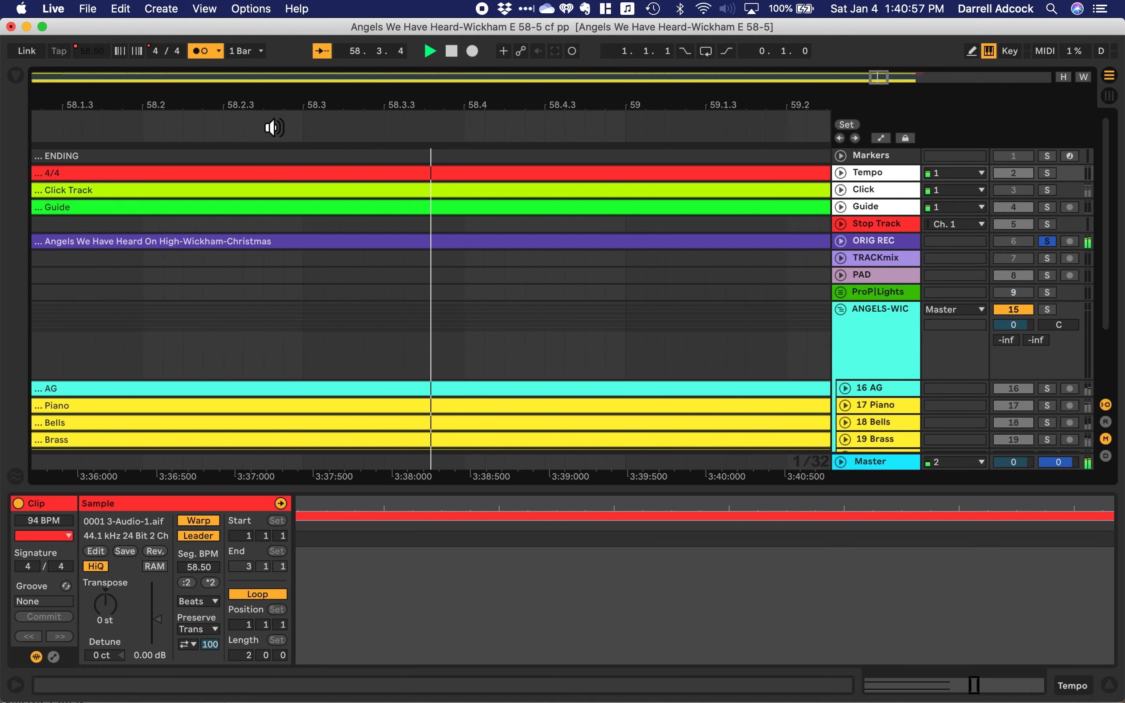
pyautogui.press('space')
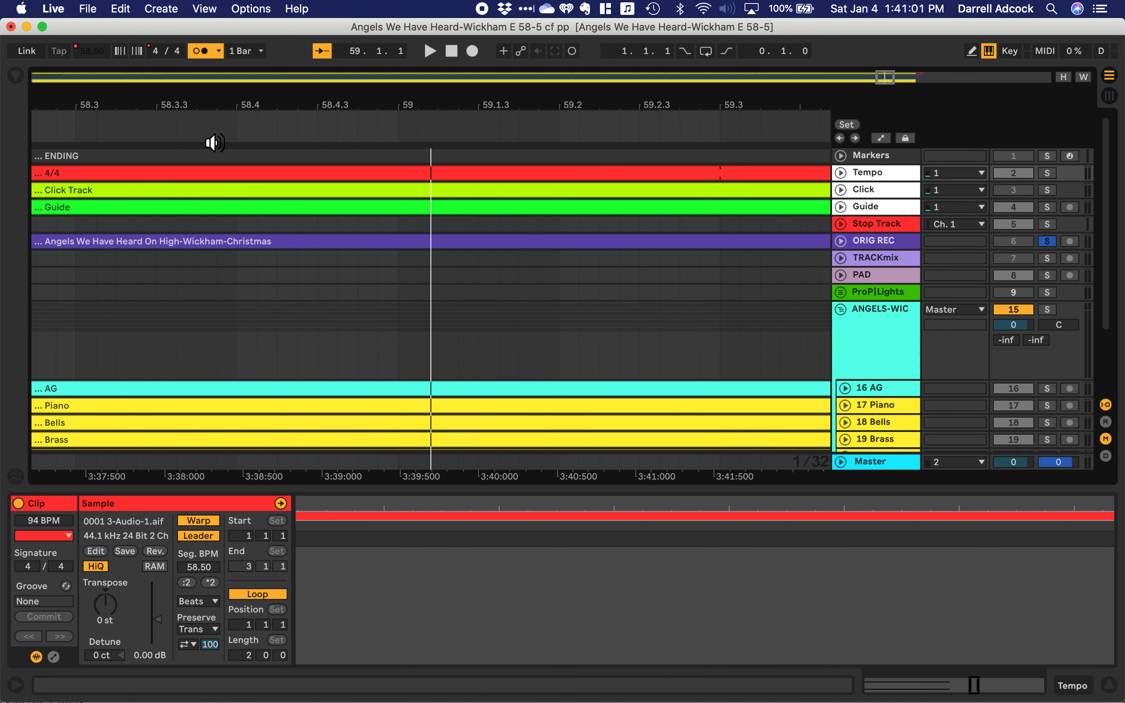
# Unfold the Tempo track, split its clip at 58.3.1 and set the second part's Seg. BPM to 54
pyautogui.moveTo(876, 78); pyautogui.dragTo(871, 83)
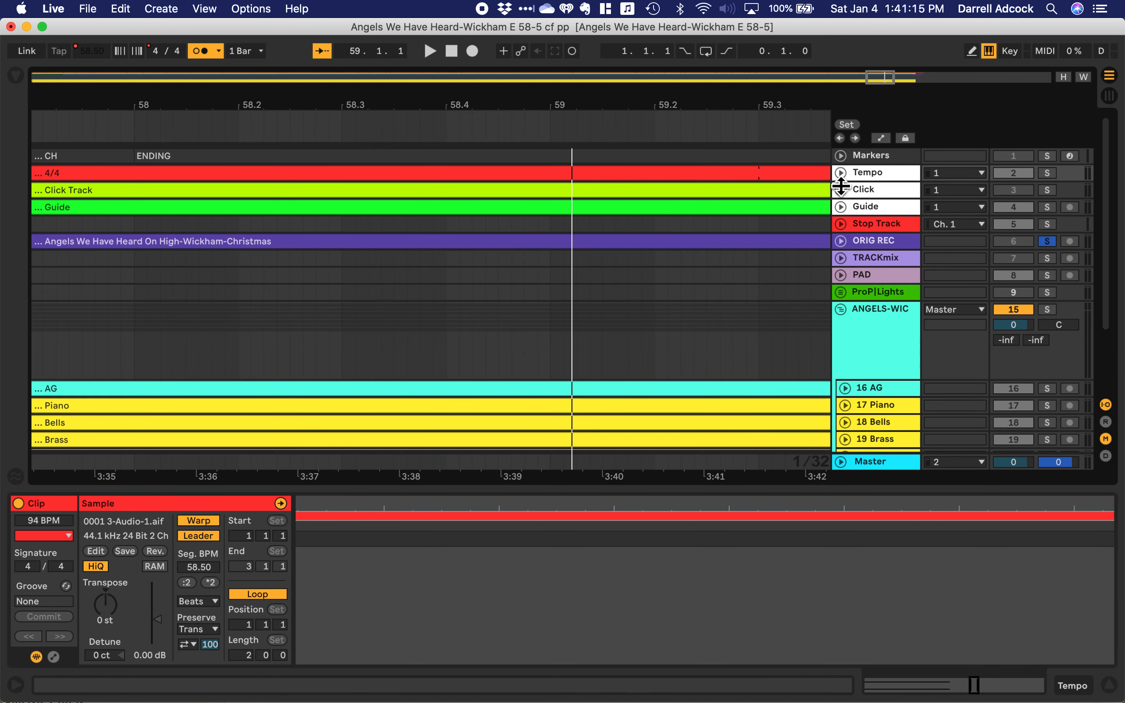
pyautogui.click(843, 175)
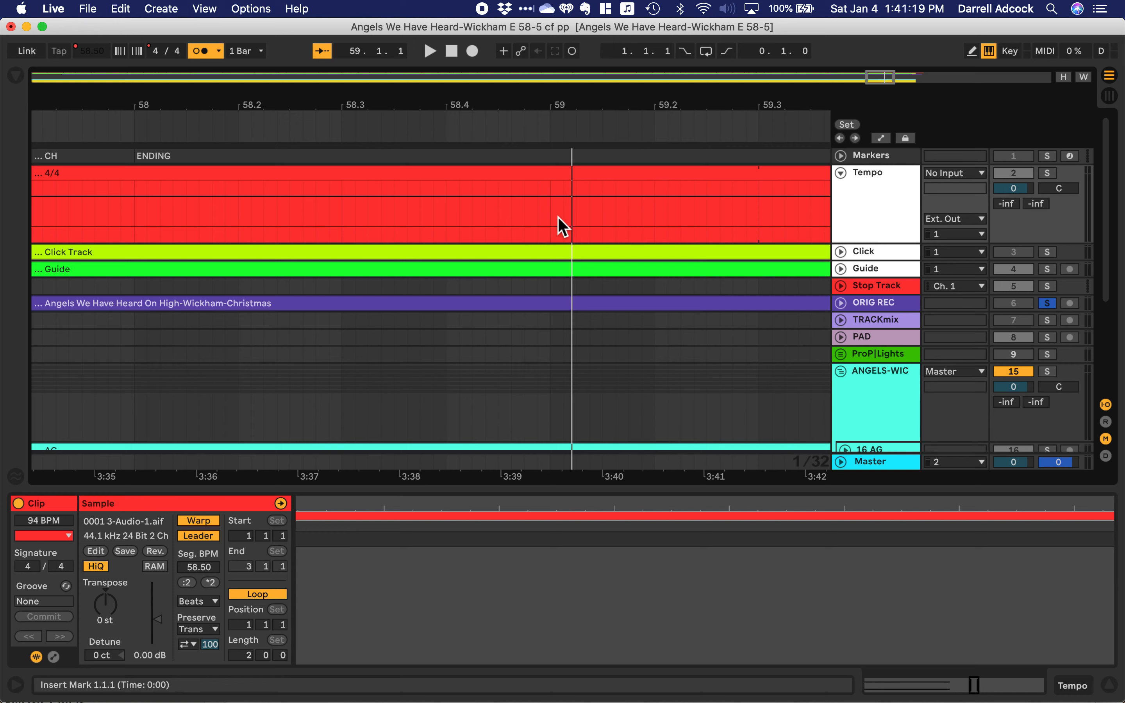
pyautogui.click(347, 222)
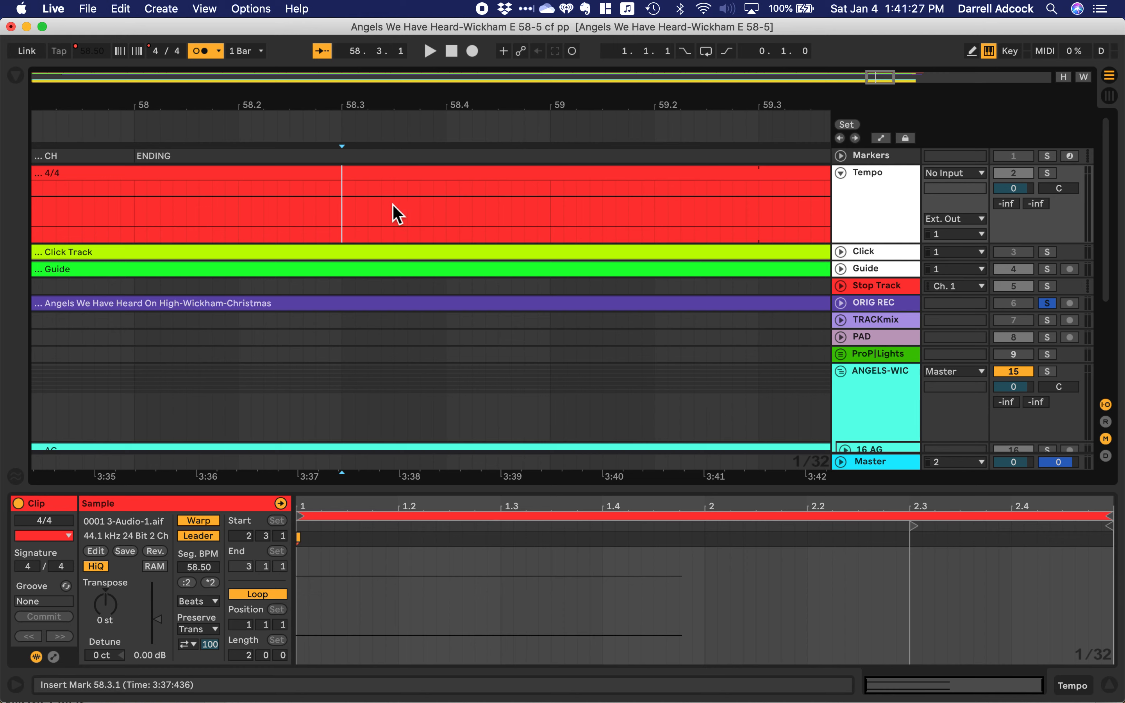
pyautogui.press('super+e')
pyautogui.click(376, 177)
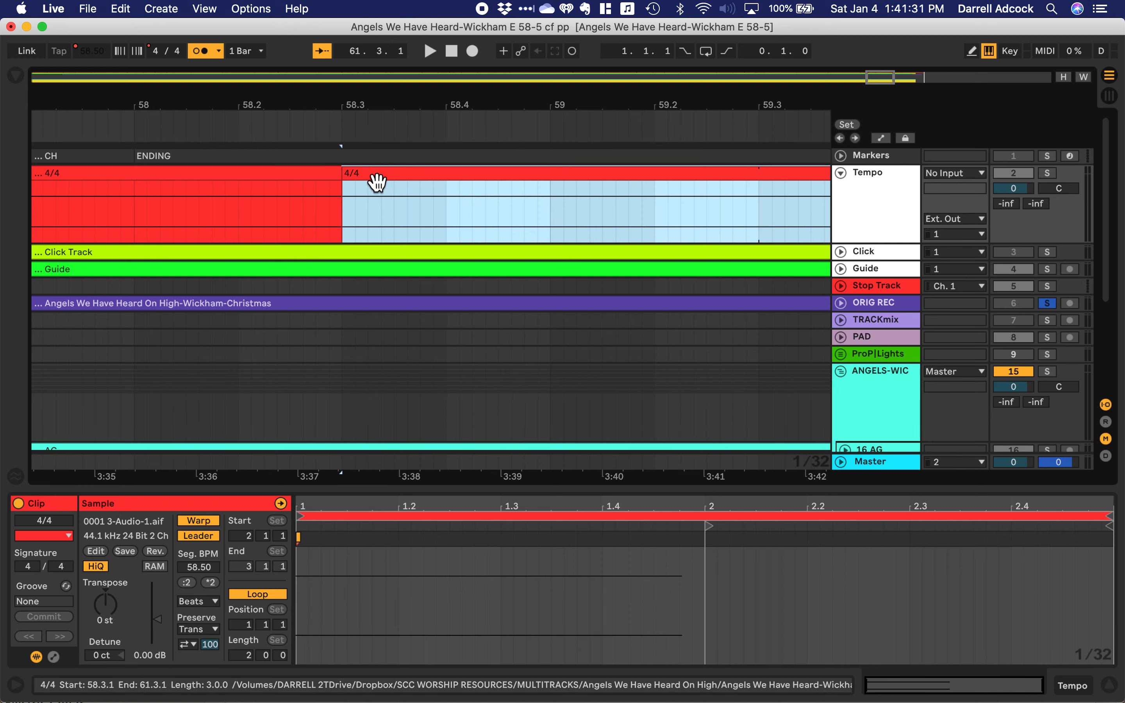
pyautogui.click(197, 568)
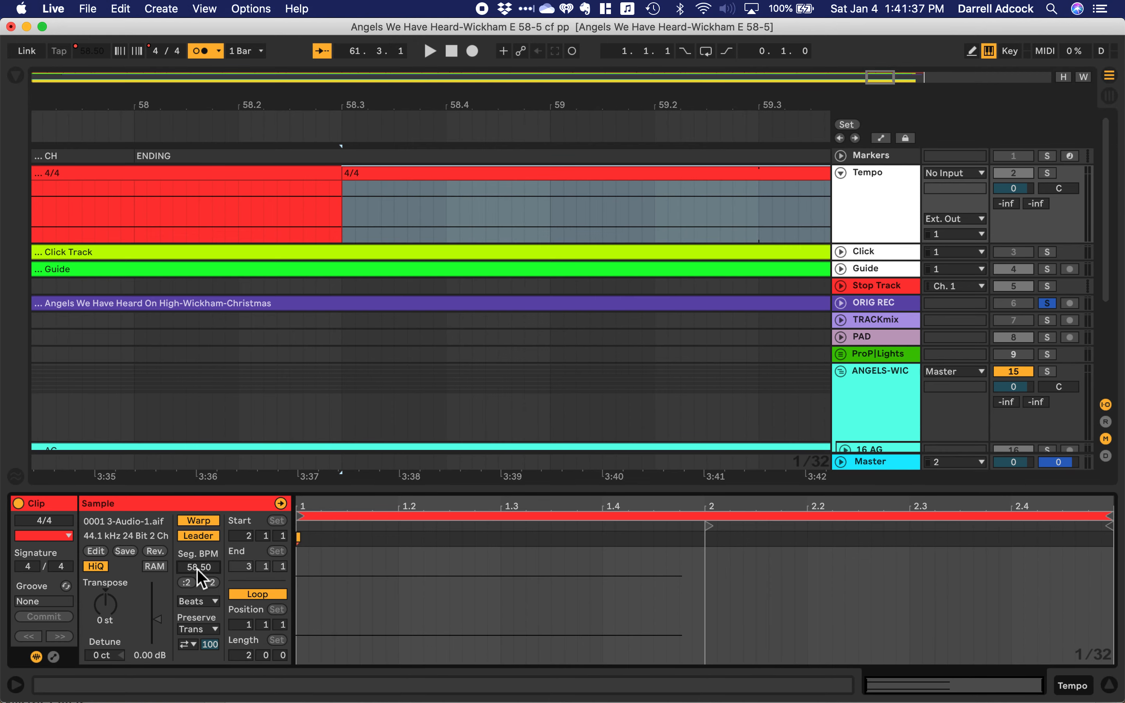
pyautogui.write('54')
pyautogui.click(205, 537)
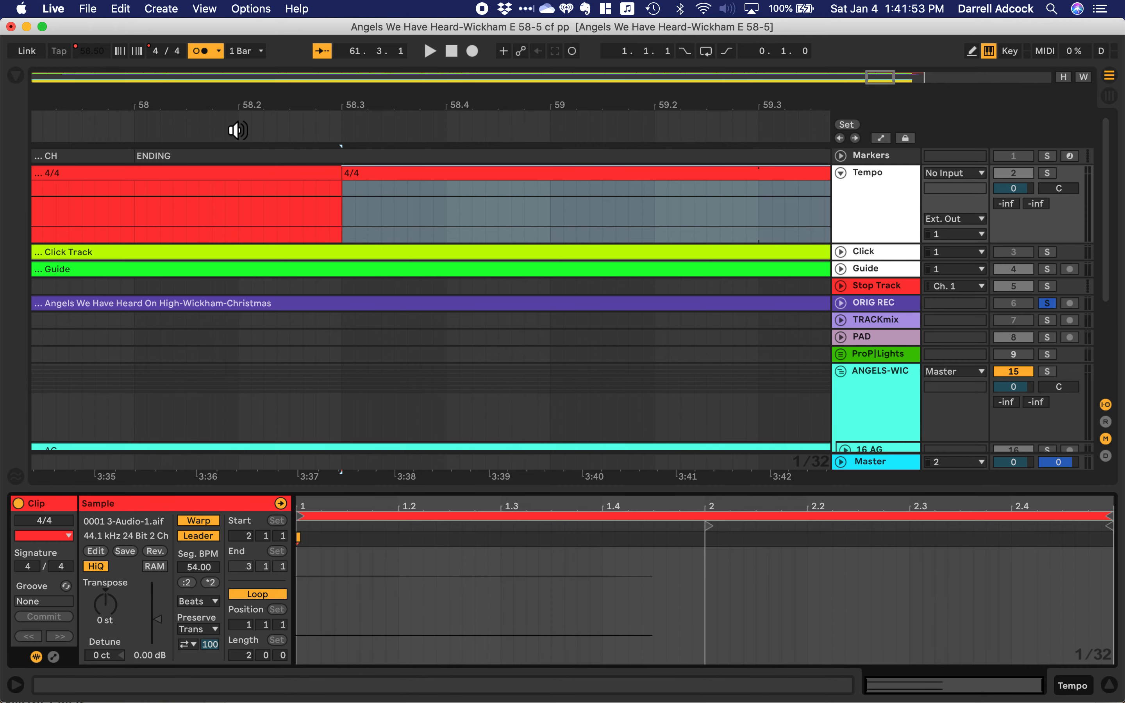
# Play from 58.1.4 across the split at 58.3 to check the tempo change, stopping at about 58.4
pyautogui.click(278, 205)
pyautogui.click(226, 199)
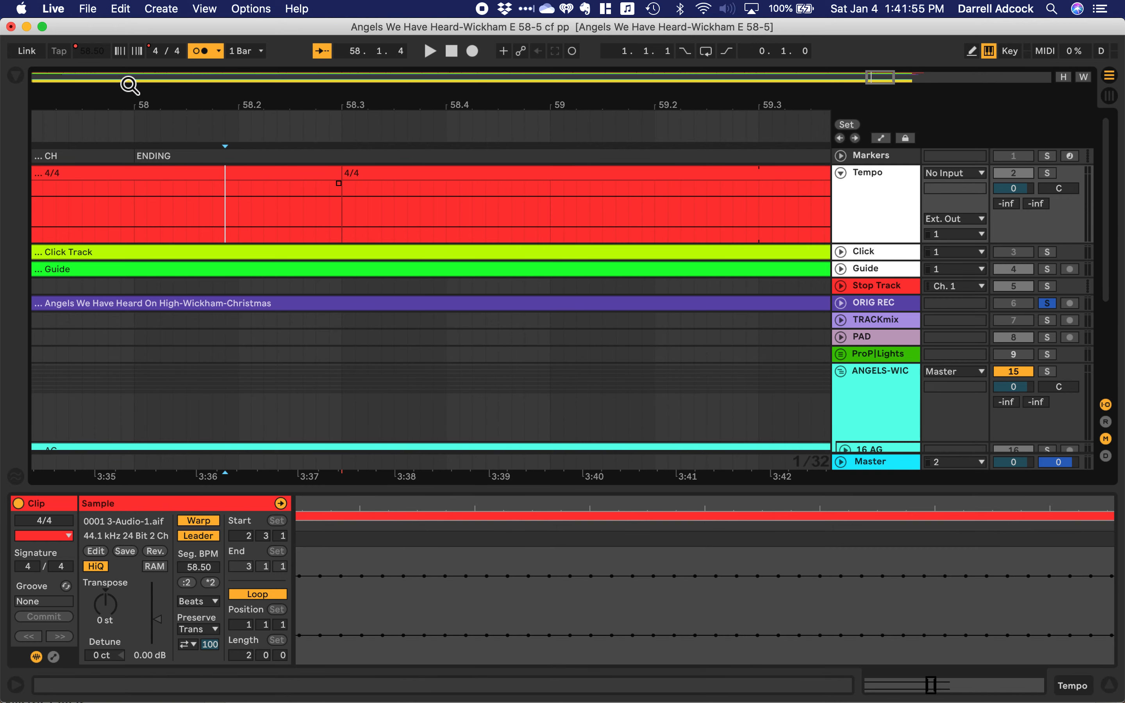
pyautogui.press('space')
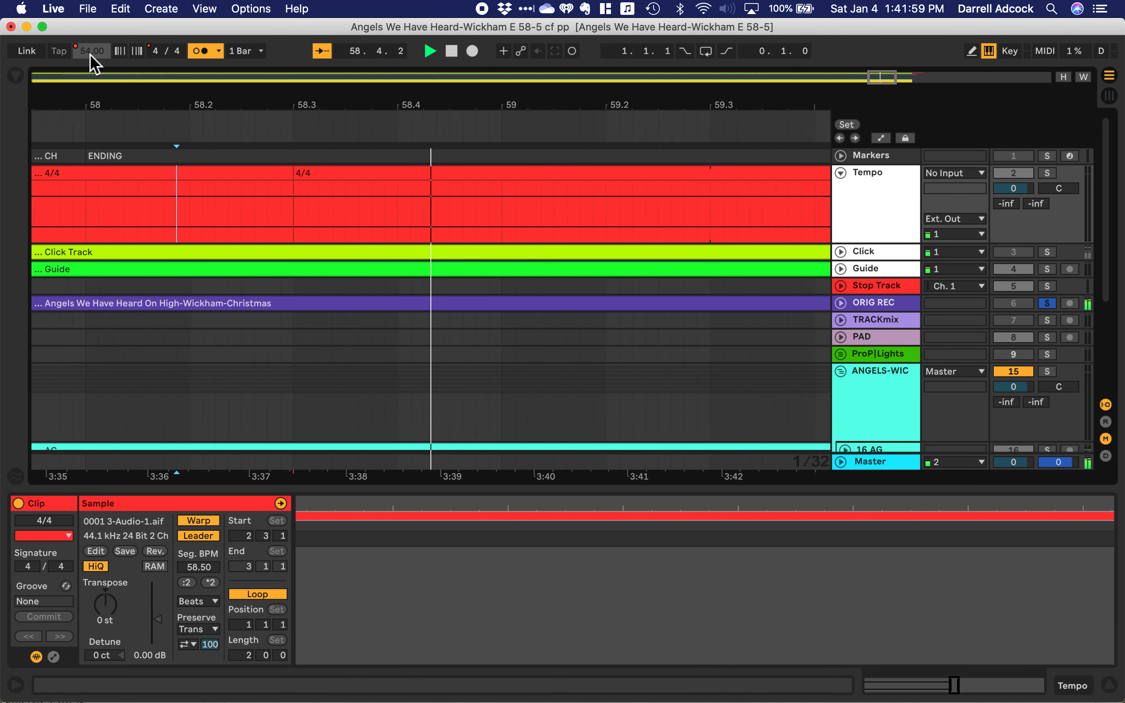
pyautogui.press('space')
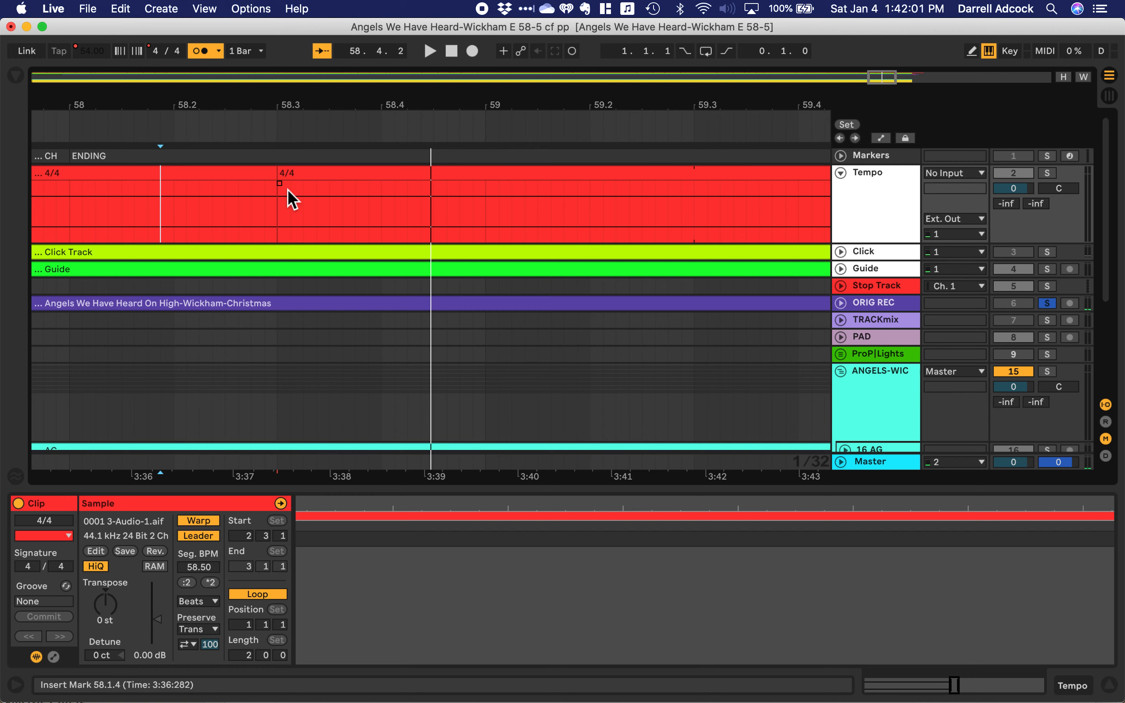
# Split the Tempo clip at 58.4.1 and set the second part's Seg. BPM to 50
pyautogui.hscroll(-2, 291, 200)
pyautogui.click(384, 181)
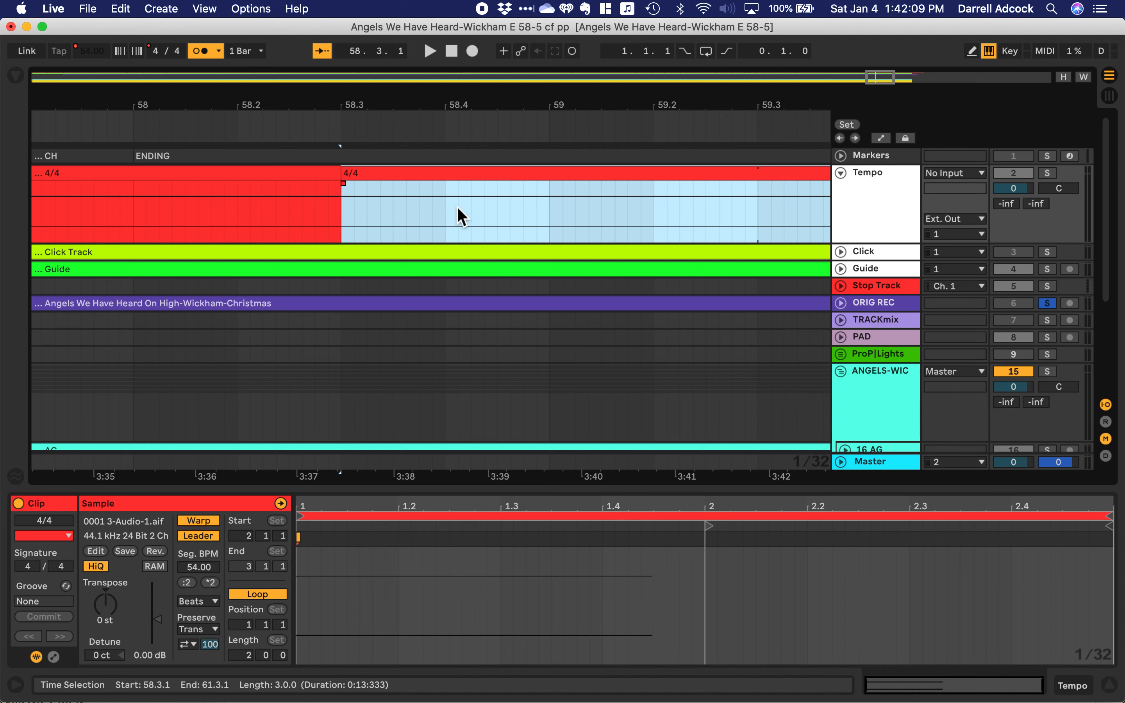
pyautogui.click(446, 218)
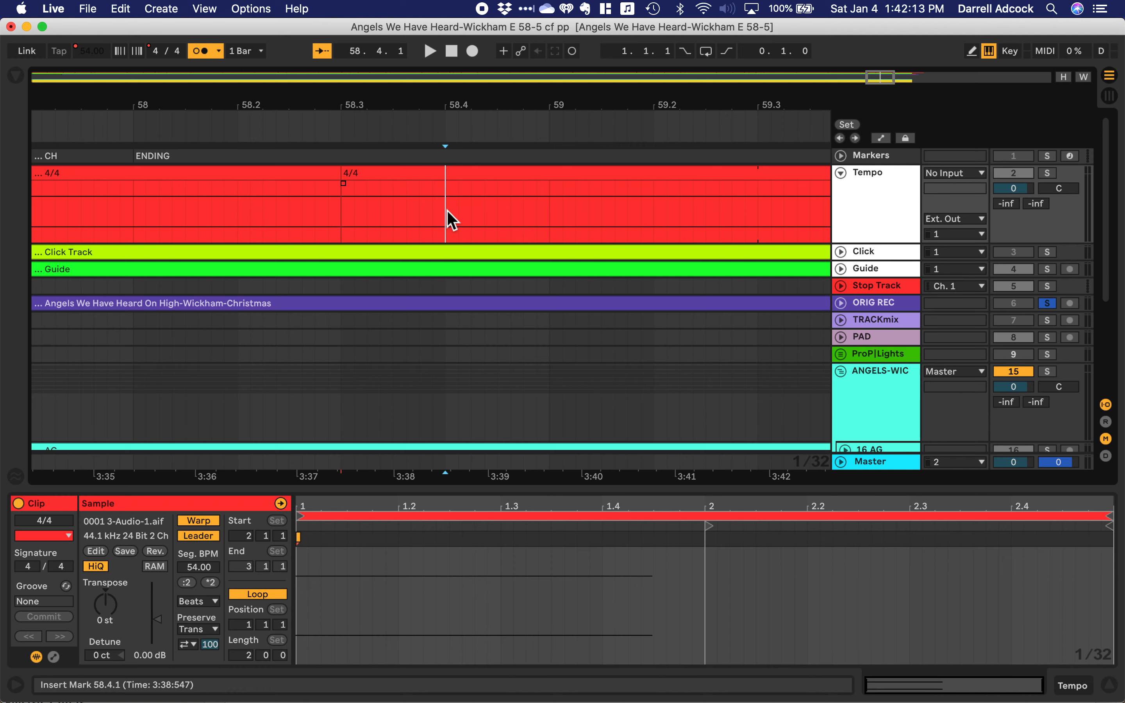
pyautogui.press('super+e')
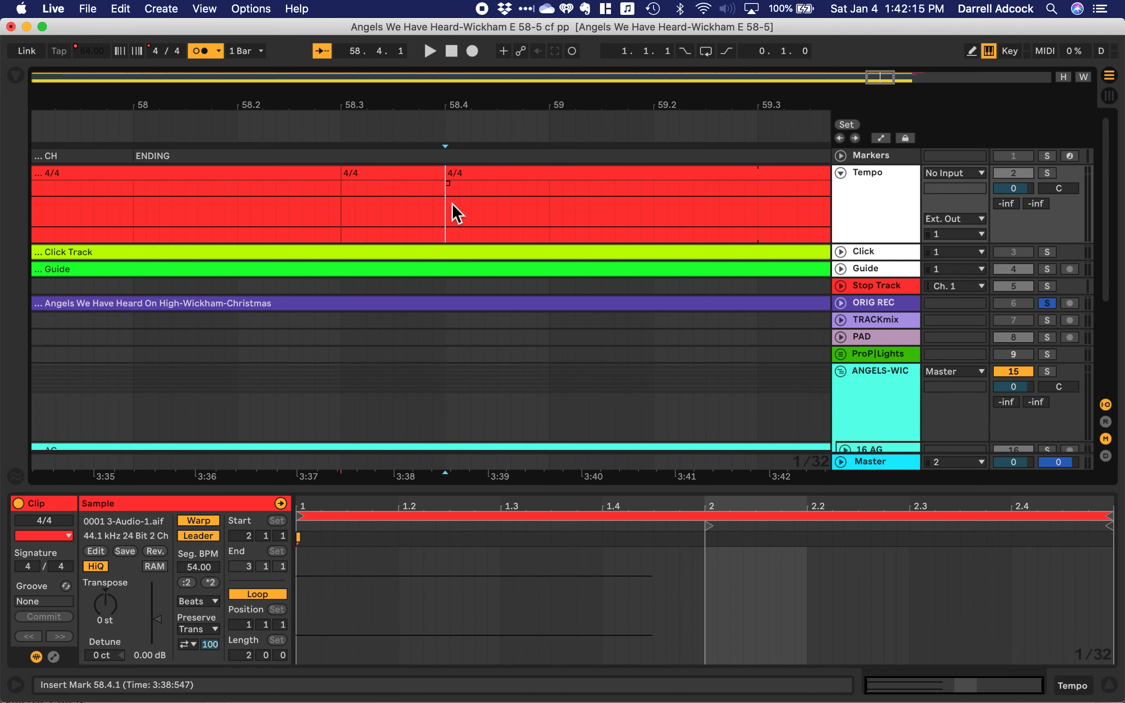
pyautogui.click(490, 181)
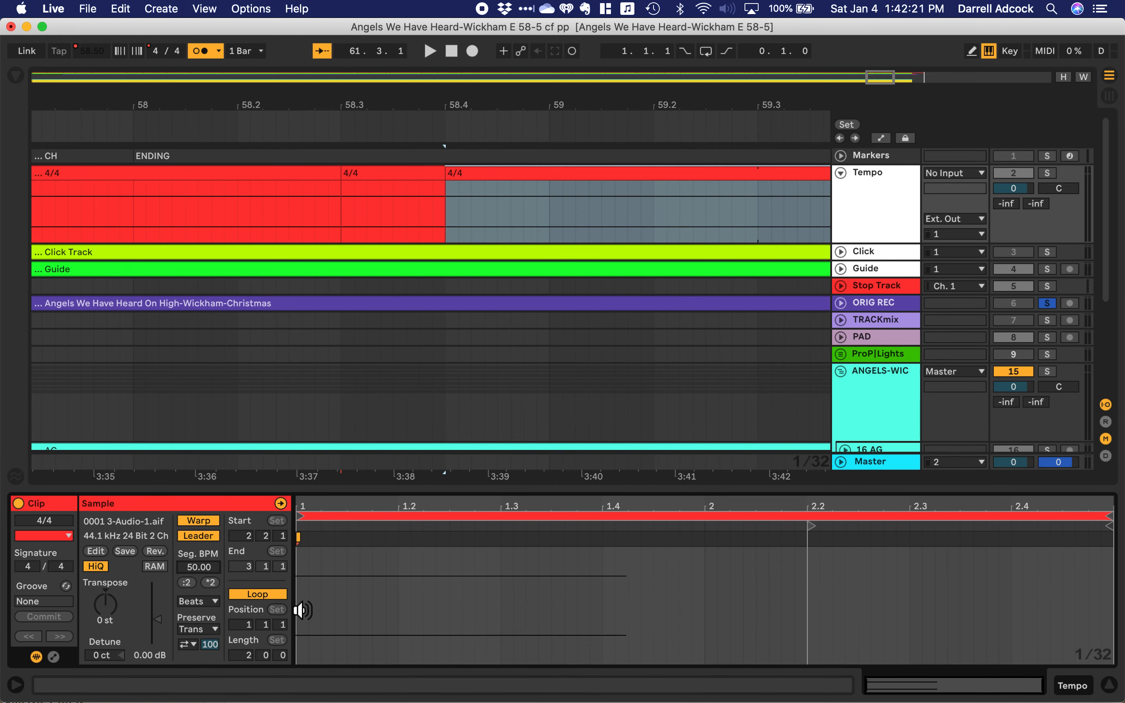
# Split the Tempo clip at 59.1.1 and set the second part's Seg. BPM to 46
pyautogui.click(555, 227)
pyautogui.click(551, 226)
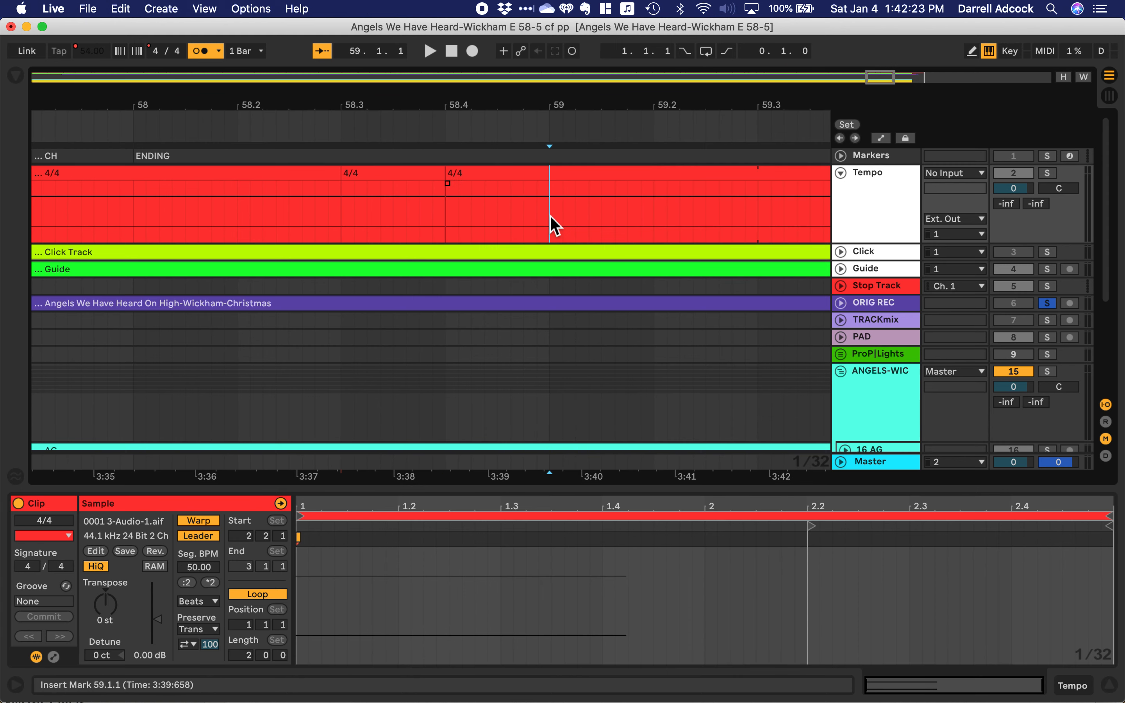
pyautogui.press('super+e')
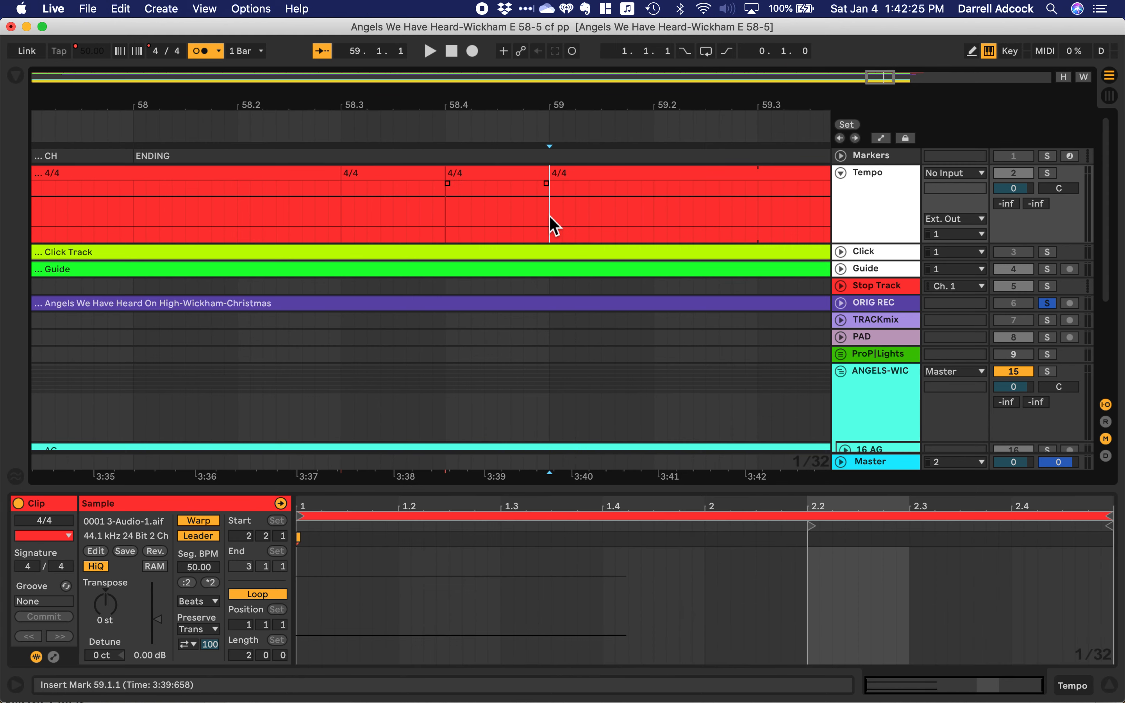
pyautogui.click(590, 183)
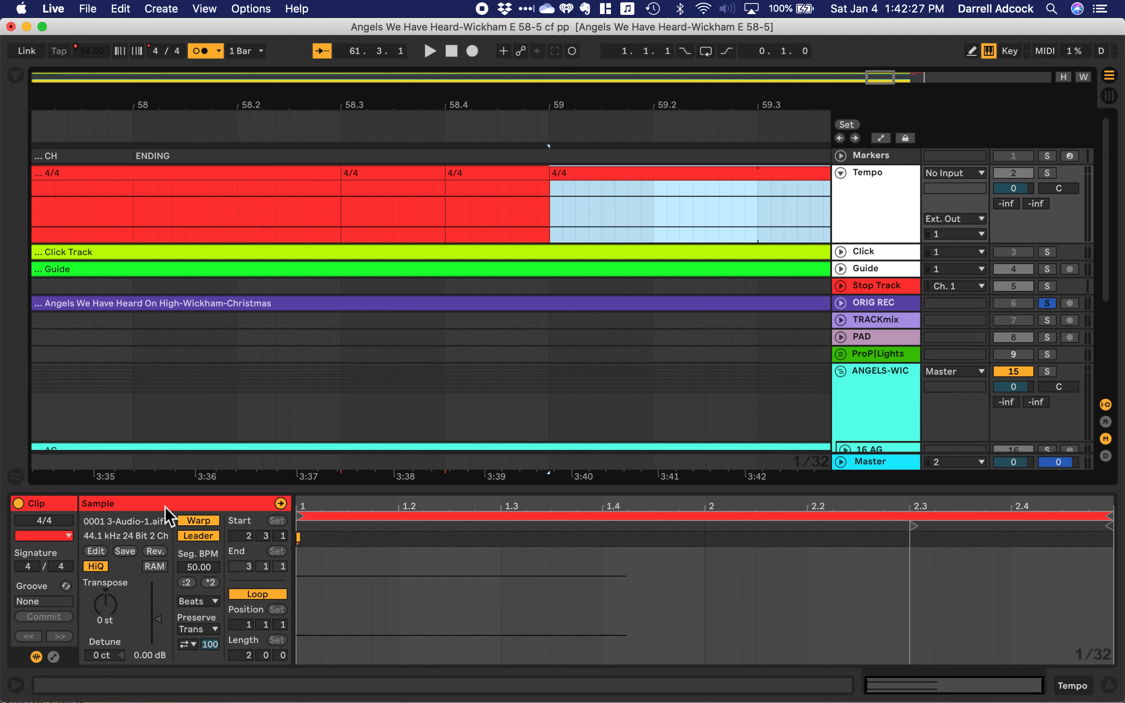
pyautogui.click(201, 569)
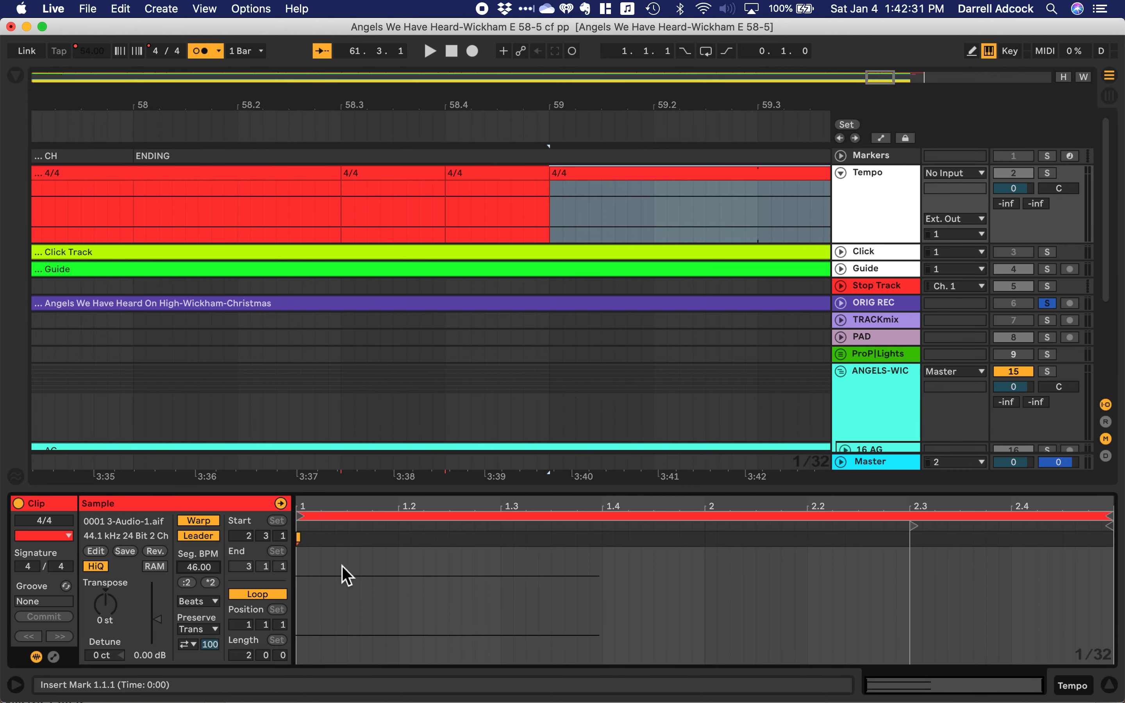
# Check the Seg. BPM of the clips at 58.3, 58.4 and 59, and play the ending past bar 59
pyautogui.click(600, 217)
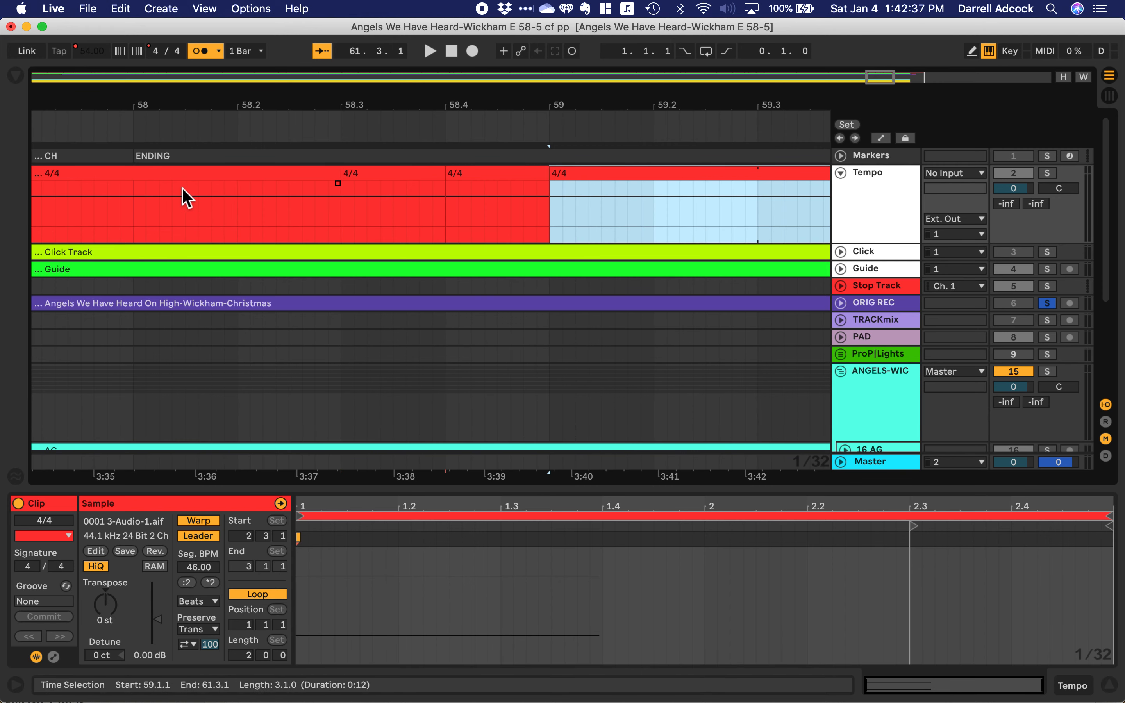
pyautogui.click(375, 182)
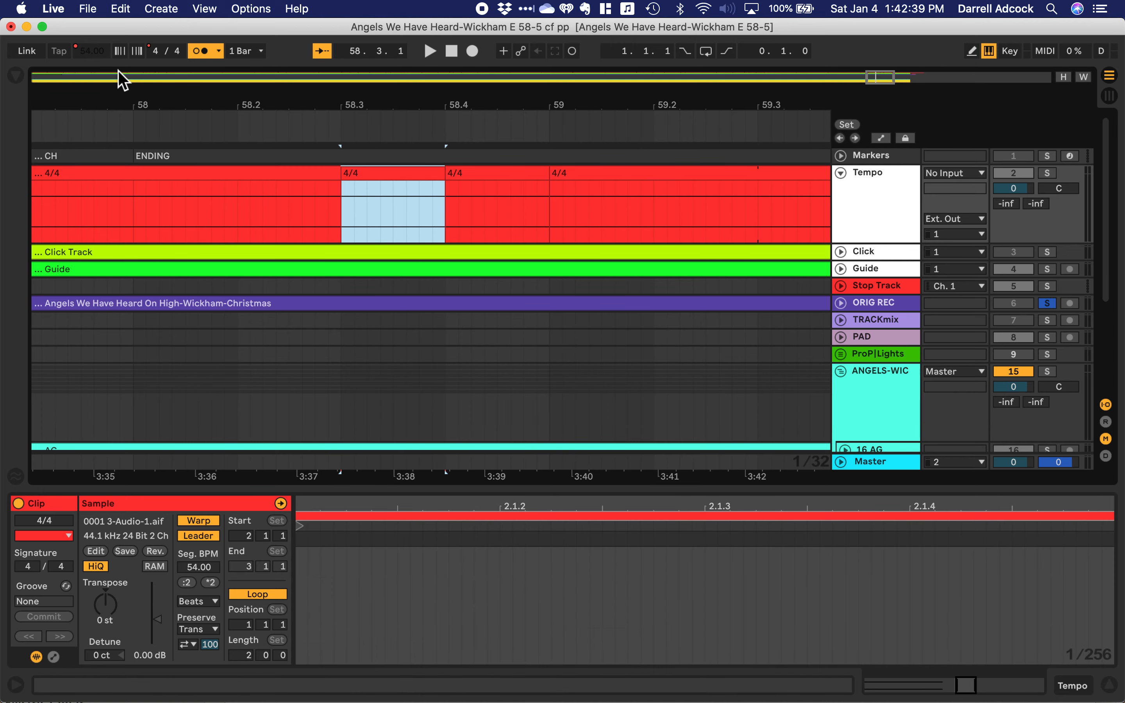
pyautogui.click(463, 184)
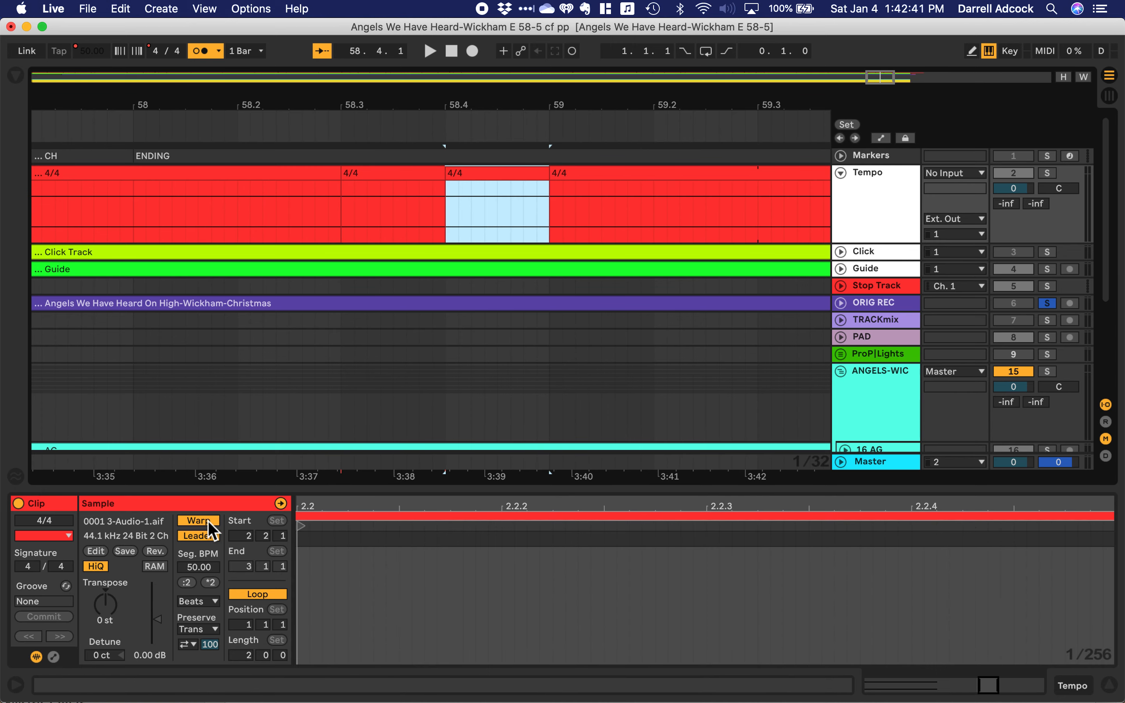
pyautogui.click(623, 181)
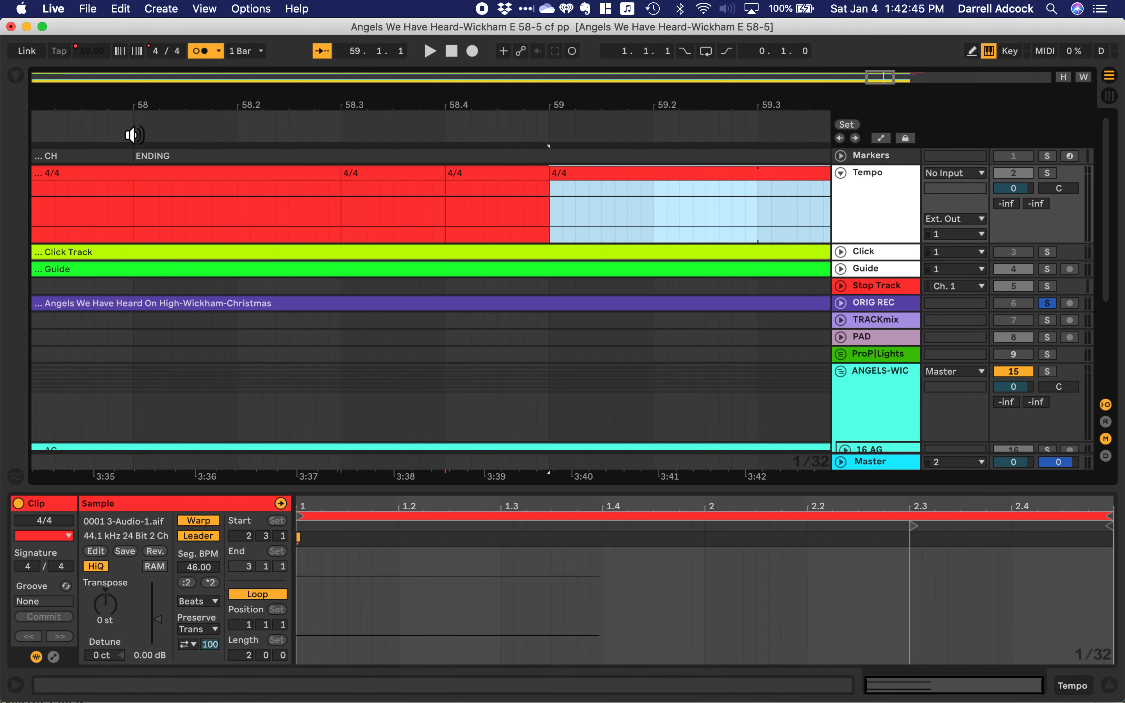
pyautogui.click(116, 125)
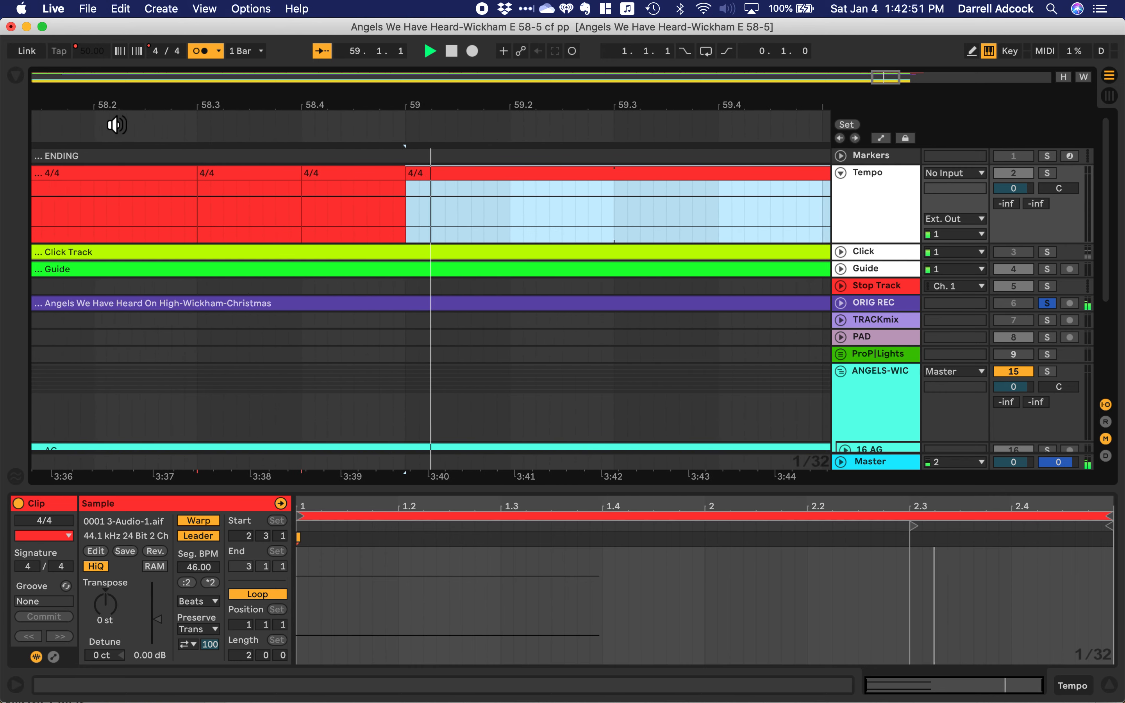
pyautogui.press('space')
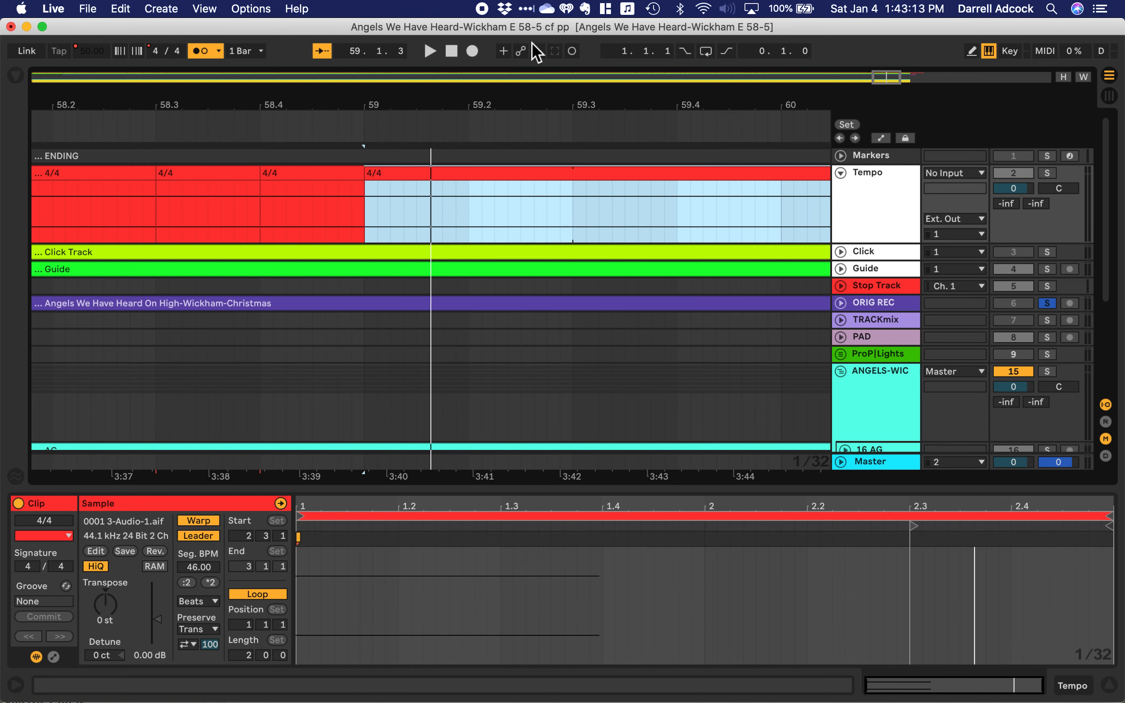
# Fold the Tempo track and select its 4/4 clip starting at bar 51
pyautogui.doubleClick(530, 77)
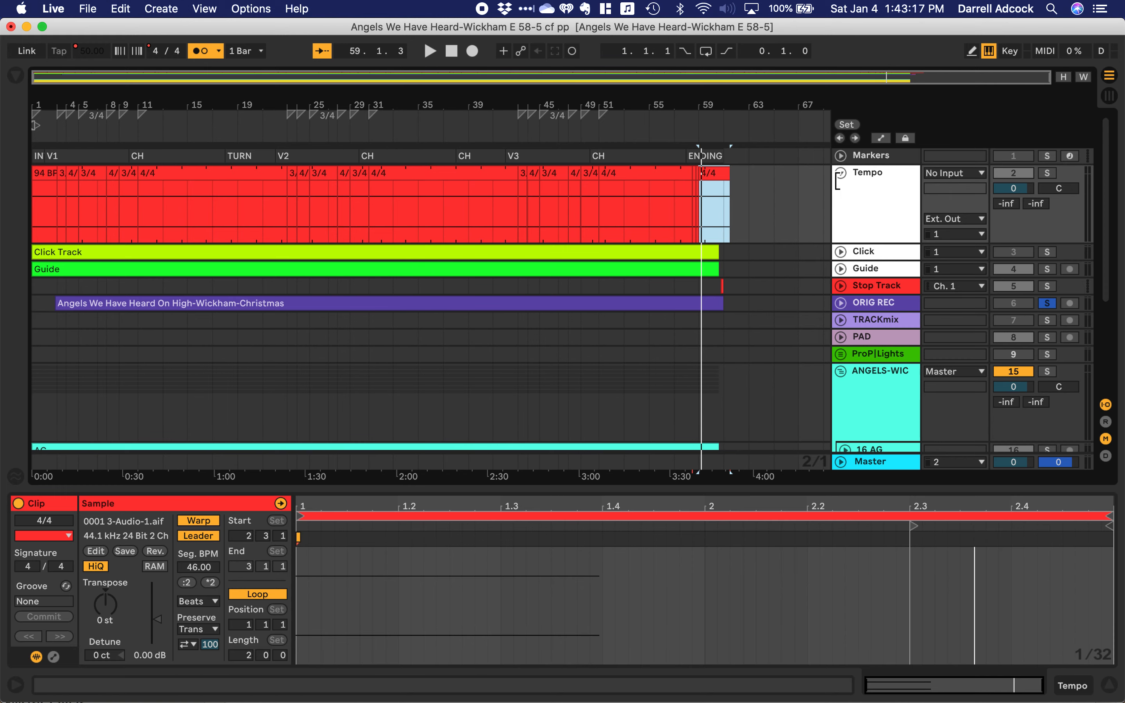
pyautogui.click(841, 172)
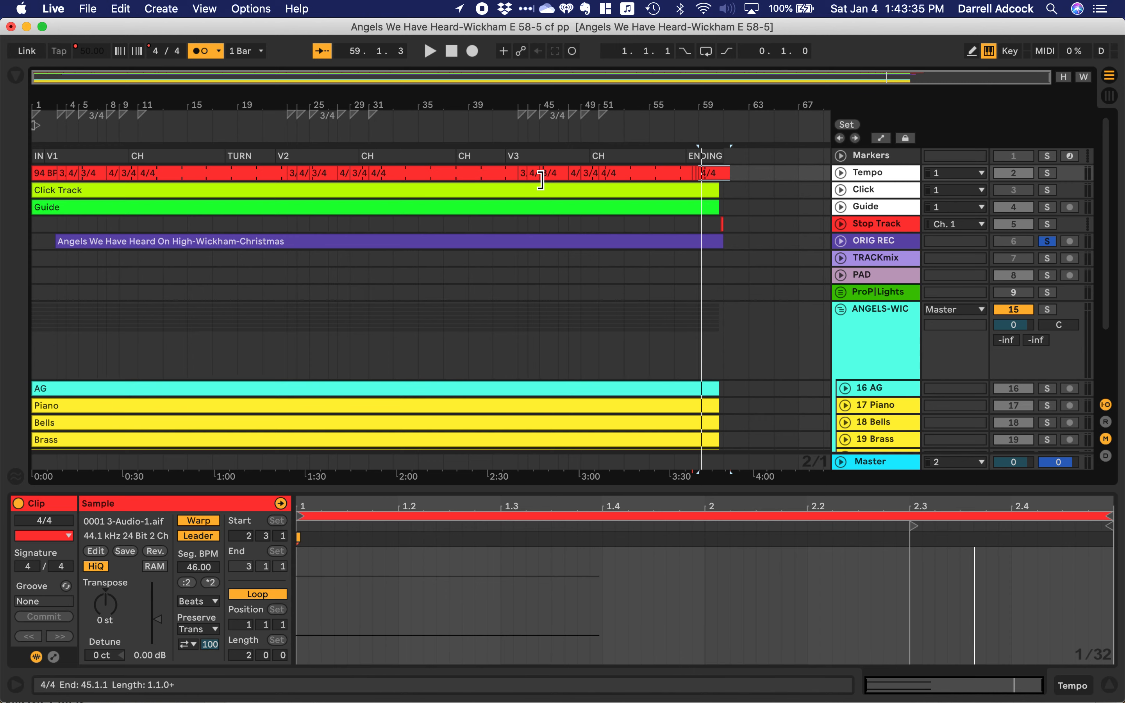
pyautogui.click(652, 184)
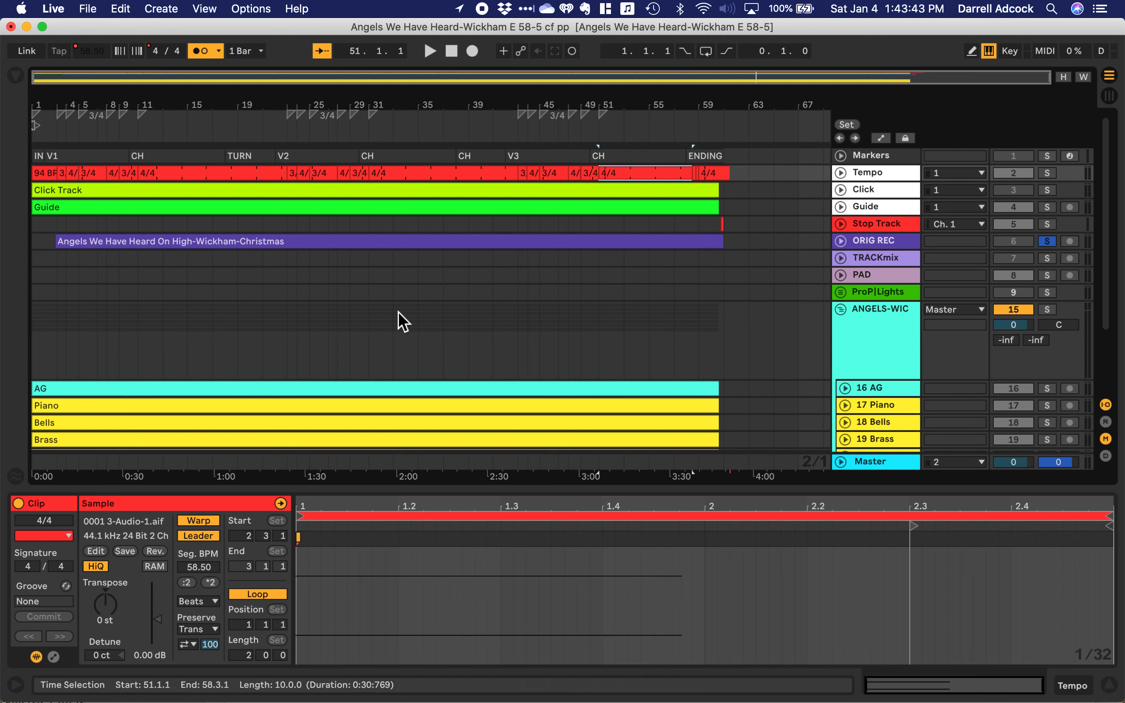